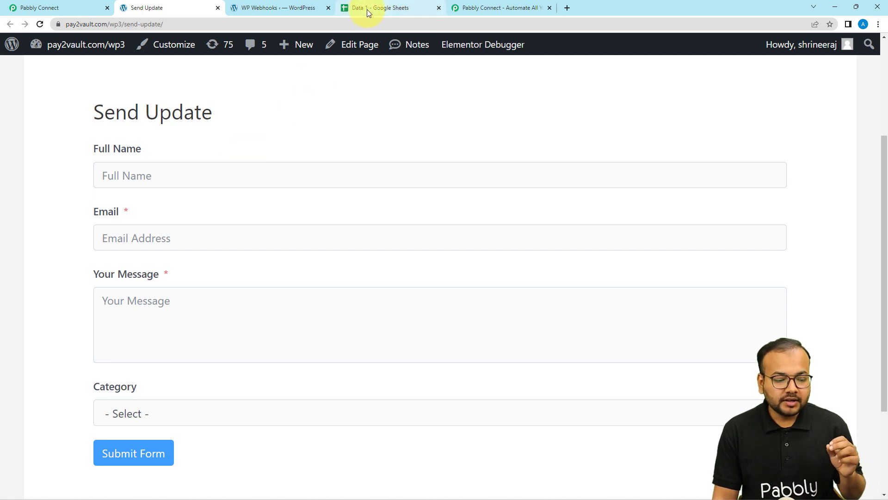
Compare the form's Category options with the Data 1 sheet's Lead, Prospect and Customer emails.
{"action": "scroll", "coordinate": [182, 308], "scroll_direction": "down", "scroll_amount": 2}
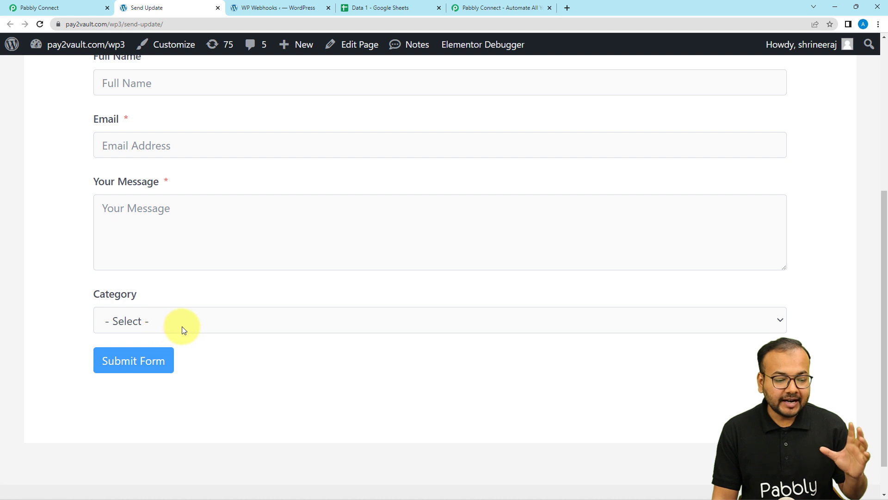
{"action": "left_click", "coordinate": [174, 311]}
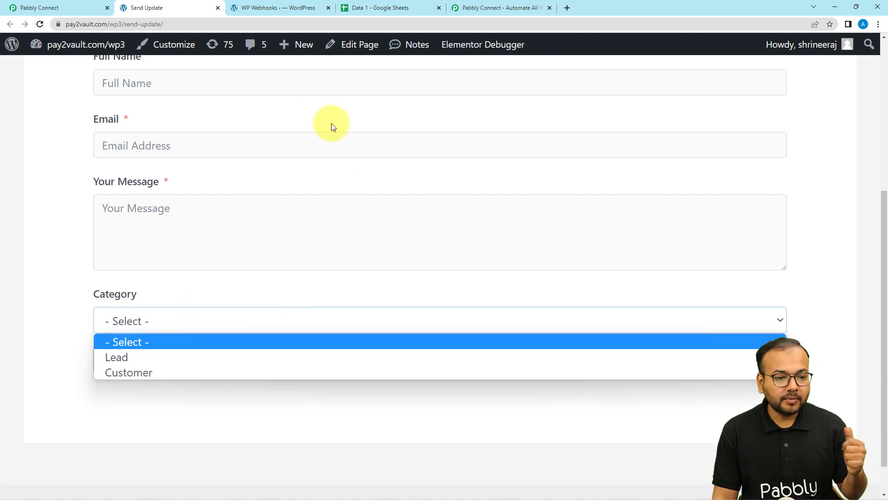
{"action": "left_click", "coordinate": [376, 11]}
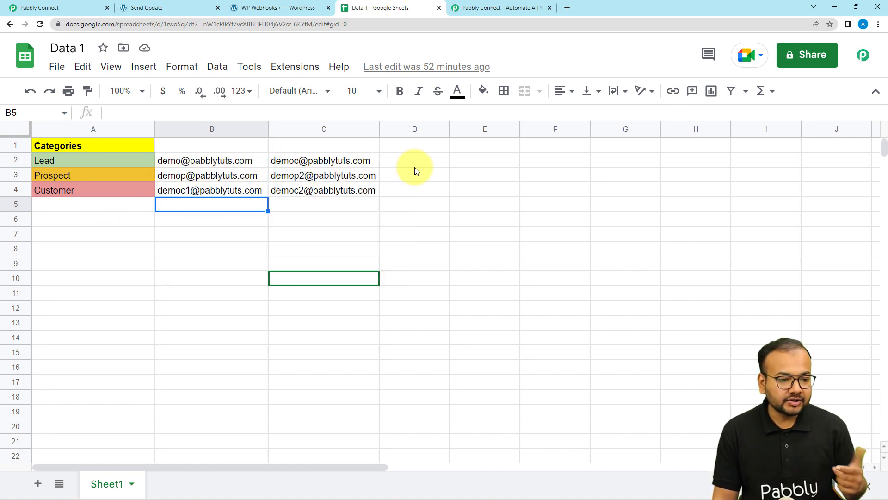
{"action": "left_click", "coordinate": [296, 8]}
{"action": "left_click", "coordinate": [138, 8]}
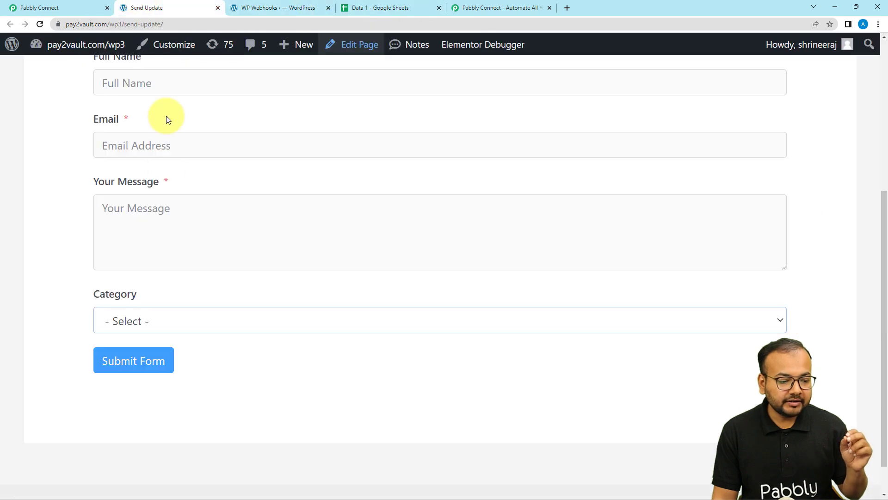
{"action": "left_click", "coordinate": [146, 315]}
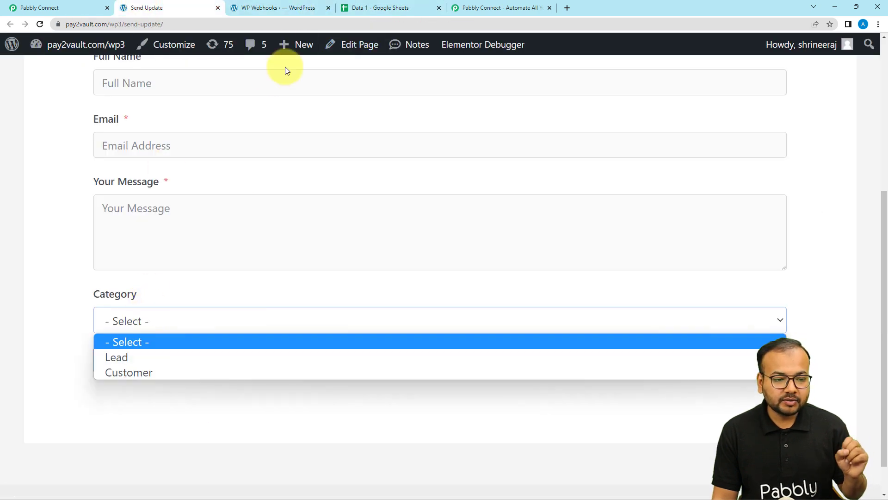
{"action": "left_click", "coordinate": [364, 10]}
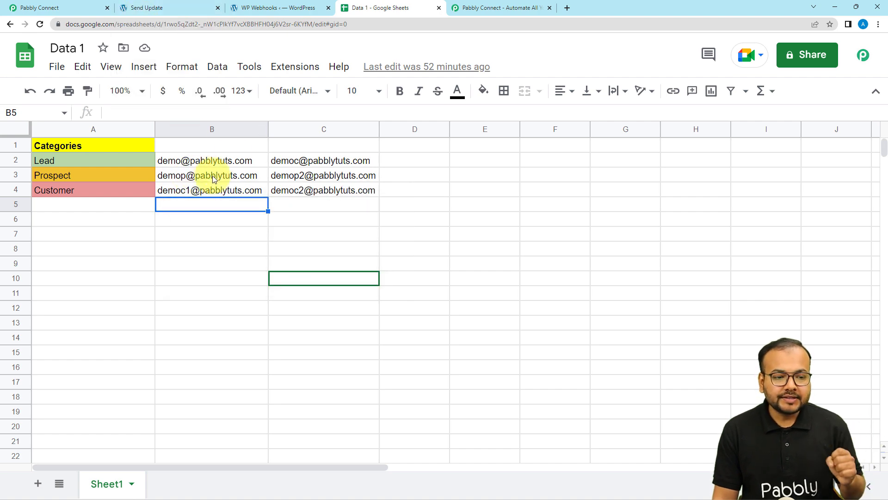
{"action": "left_click", "coordinate": [469, 11]}
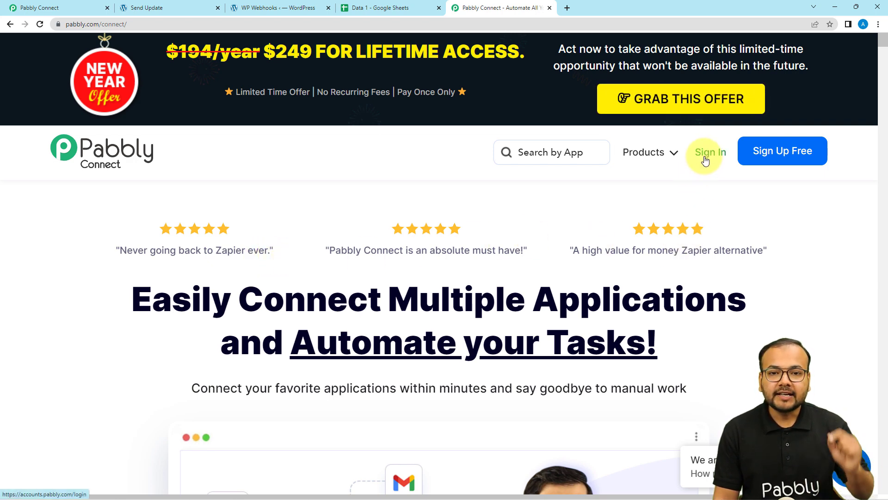
From the Pabbly Connect dashboard, create a workflow named 'Fluent Forms to Sending Emails'.
{"action": "left_click", "coordinate": [96, 10]}
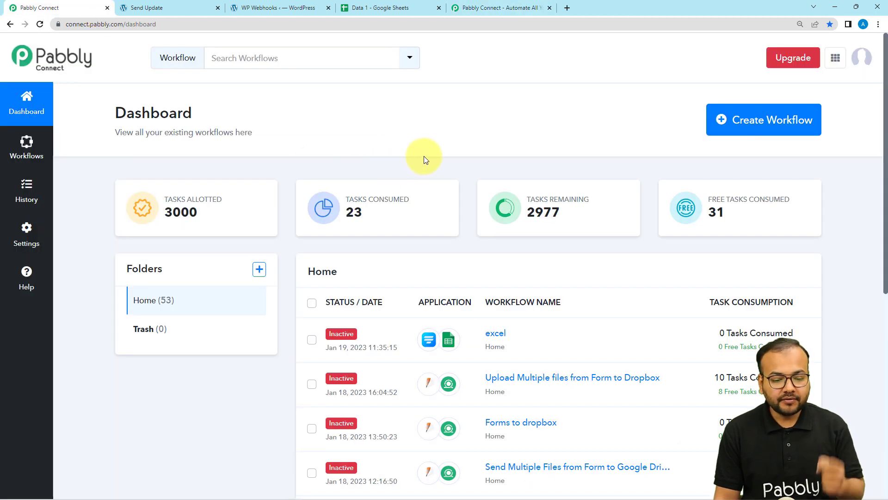
{"action": "left_click", "coordinate": [760, 131]}
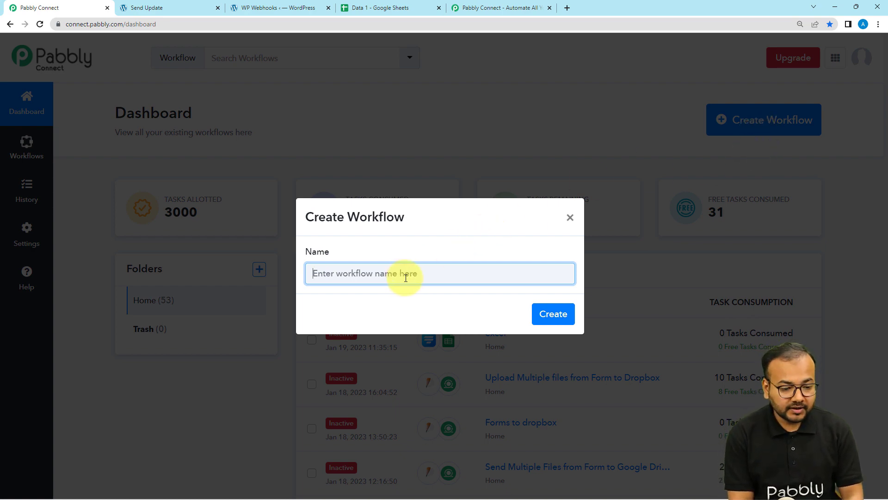
{"action": "type", "text": "Fluent Forms to Sending Emails"}
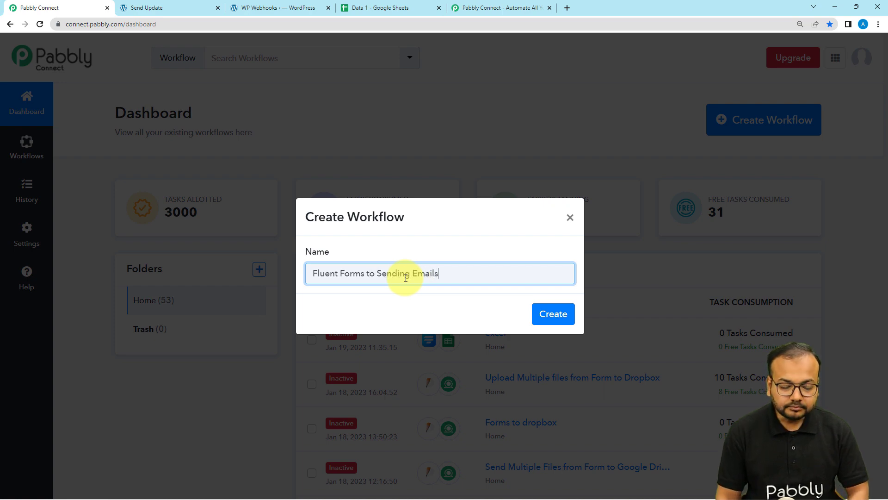
{"action": "left_click", "coordinate": [550, 316]}
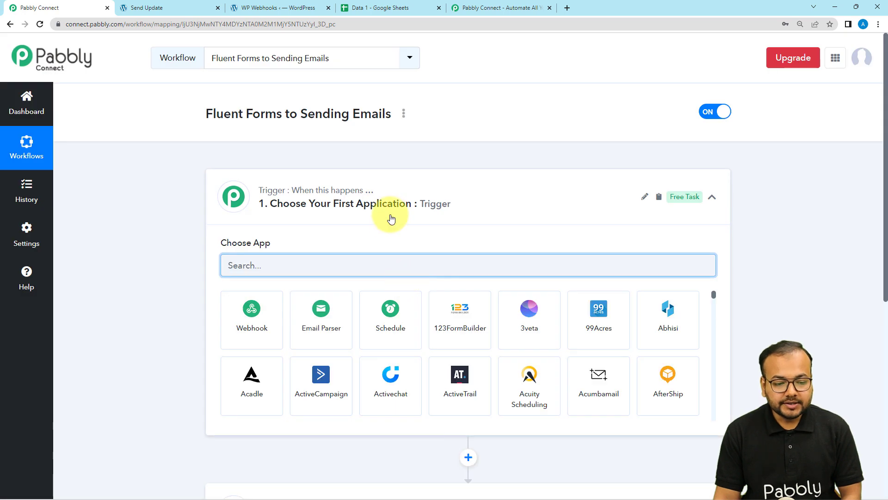
Collapse and re-expand the trigger step so its Choose App grid appears.
{"action": "left_click", "coordinate": [388, 204]}
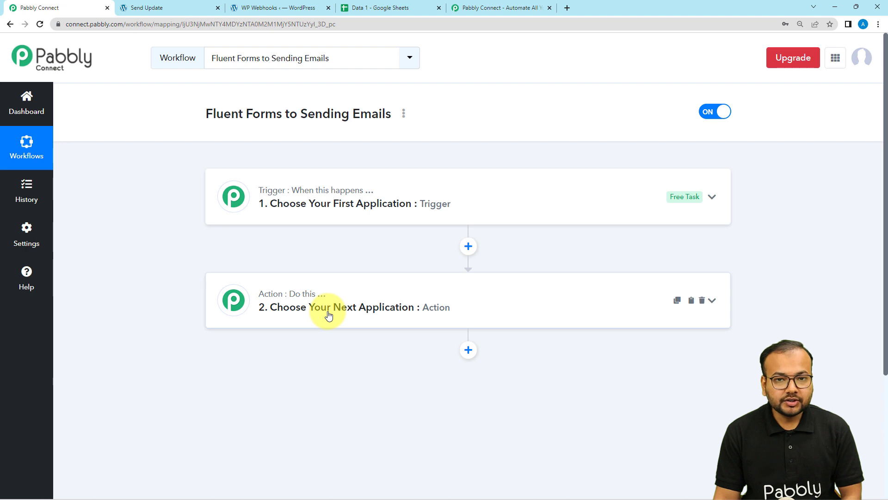
{"action": "mouse_move", "coordinate": [273, 301]}
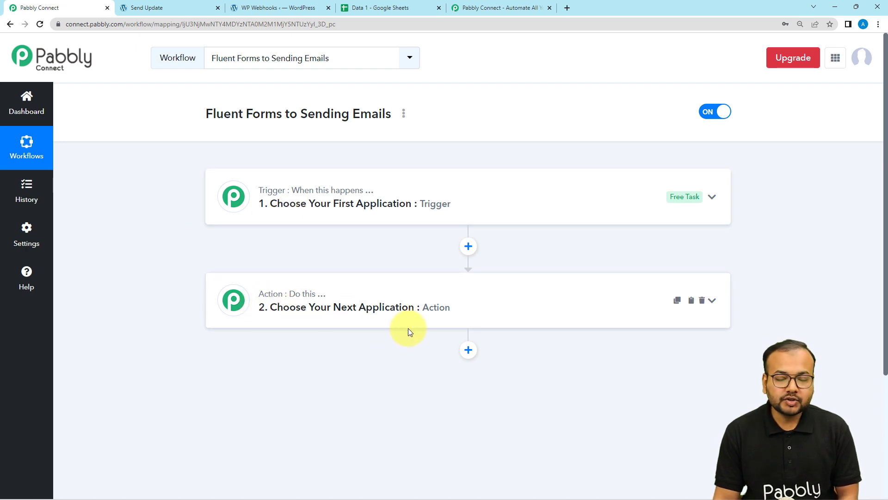
{"action": "left_click", "coordinate": [359, 214]}
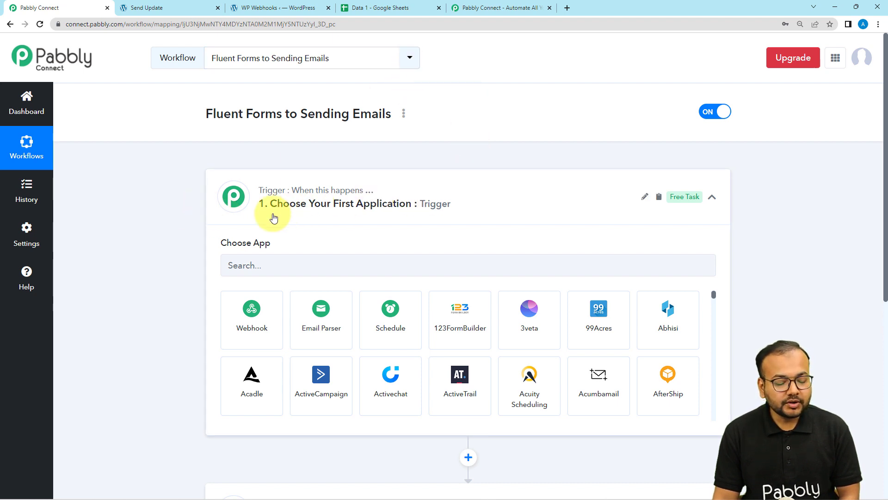
{"action": "scroll", "coordinate": [273, 212], "scroll_direction": "down", "scroll_amount": 1}
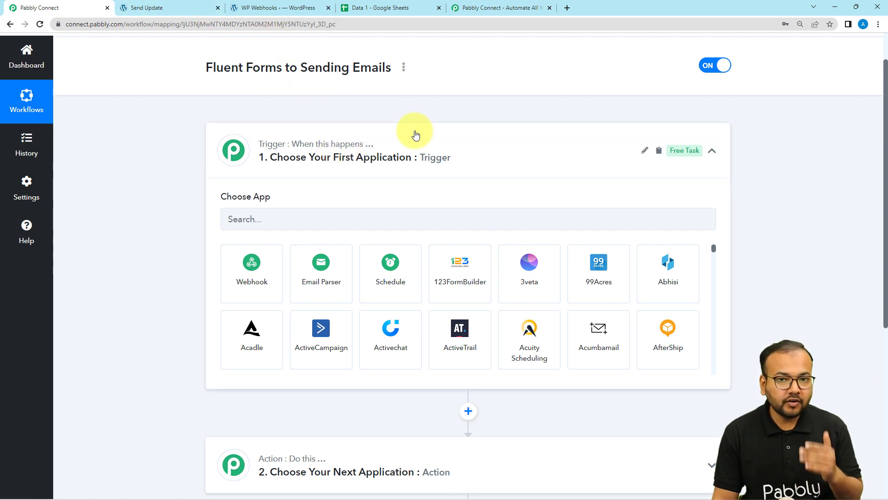
Set the trigger app to Fluent Forms with the New Form Submission event.
{"action": "left_click", "coordinate": [380, 220]}
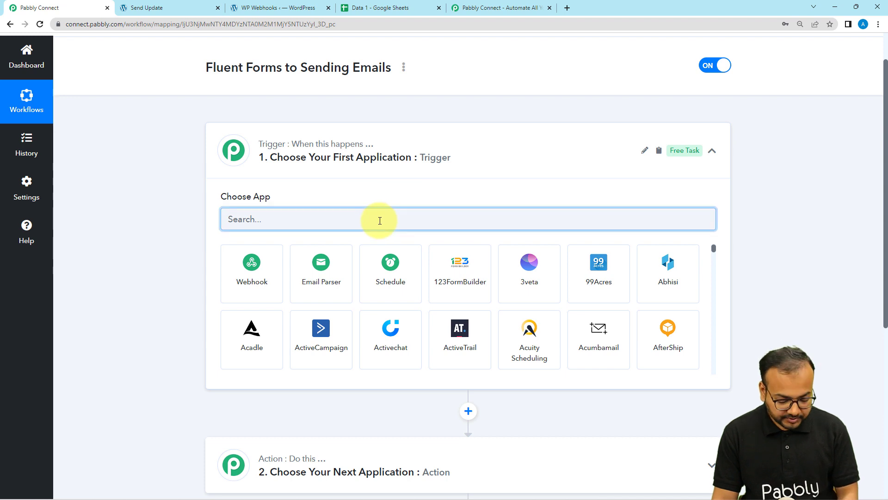
{"action": "type", "text": "flu"}
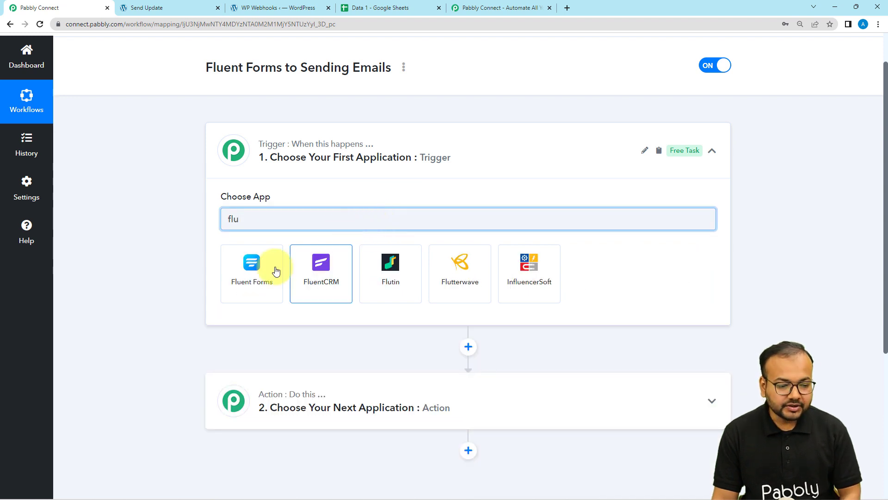
{"action": "left_click", "coordinate": [259, 285]}
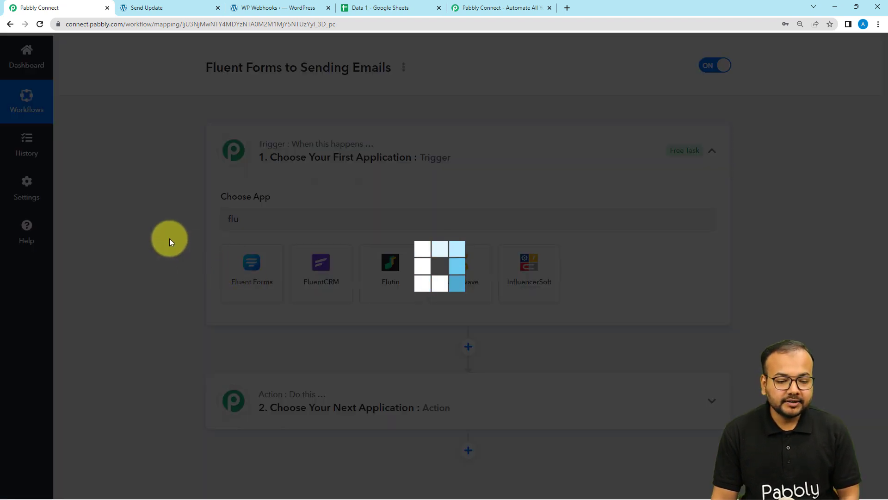
{"action": "scroll", "coordinate": [171, 238], "scroll_direction": "down", "scroll_amount": 2}
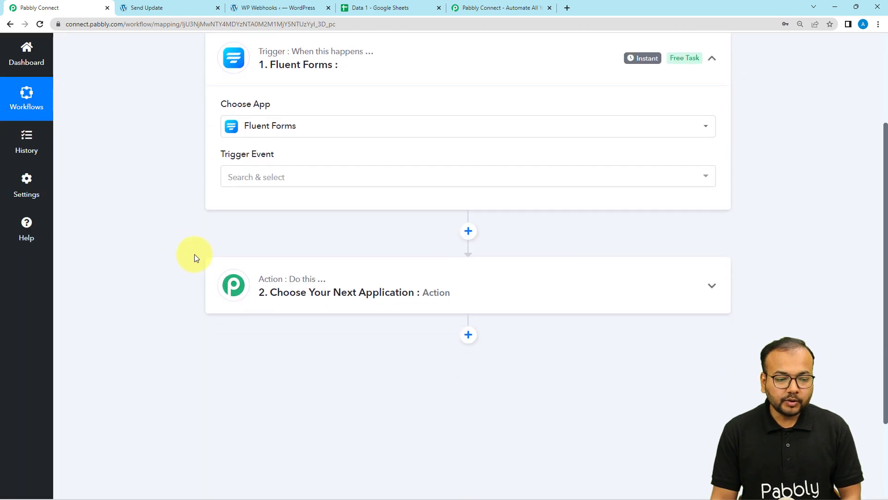
{"action": "left_click", "coordinate": [291, 176]}
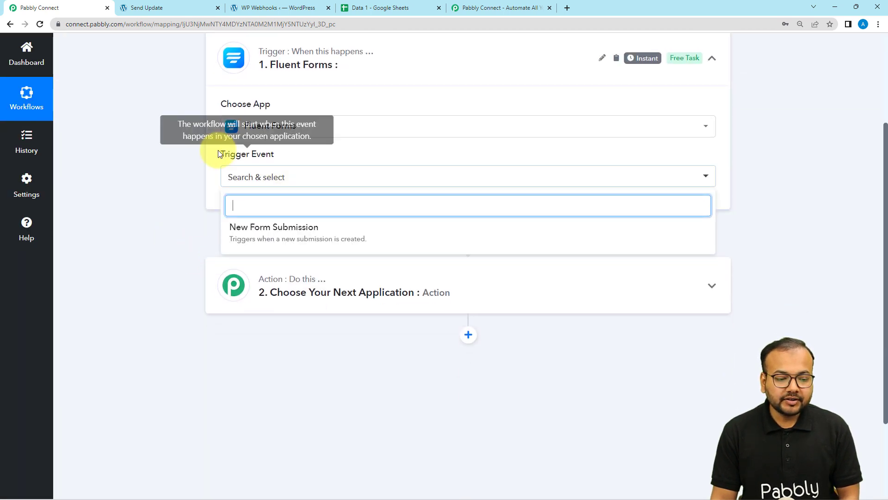
{"action": "left_click", "coordinate": [295, 233]}
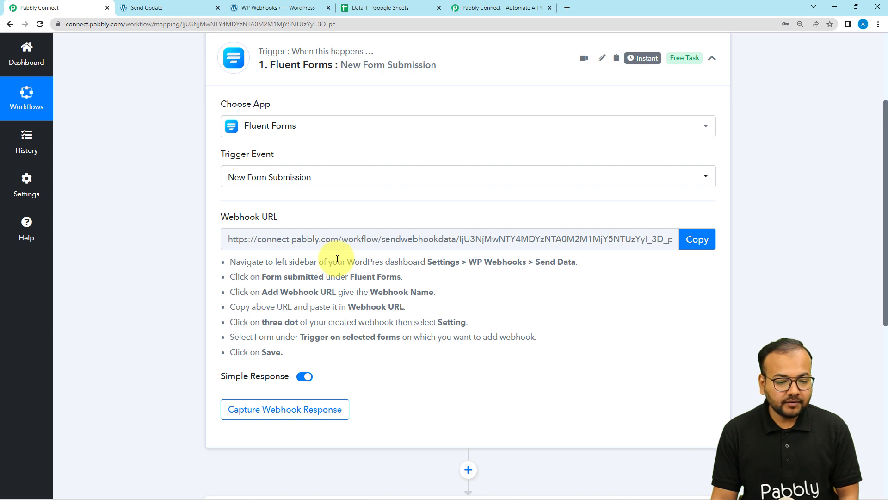
{"action": "scroll", "coordinate": [337, 259], "scroll_direction": "down", "scroll_amount": 1}
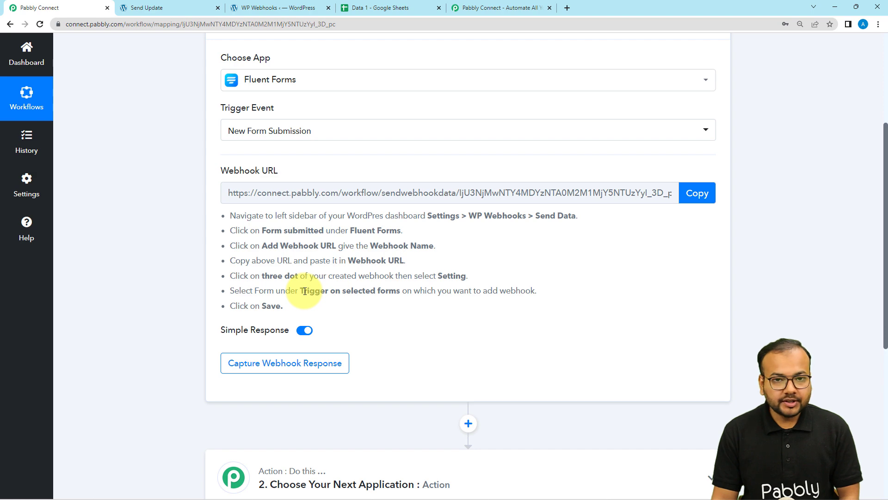
In WP Webhooks, open the Fluent Forms 'Form submitted' trigger.
{"action": "left_click", "coordinate": [255, 8]}
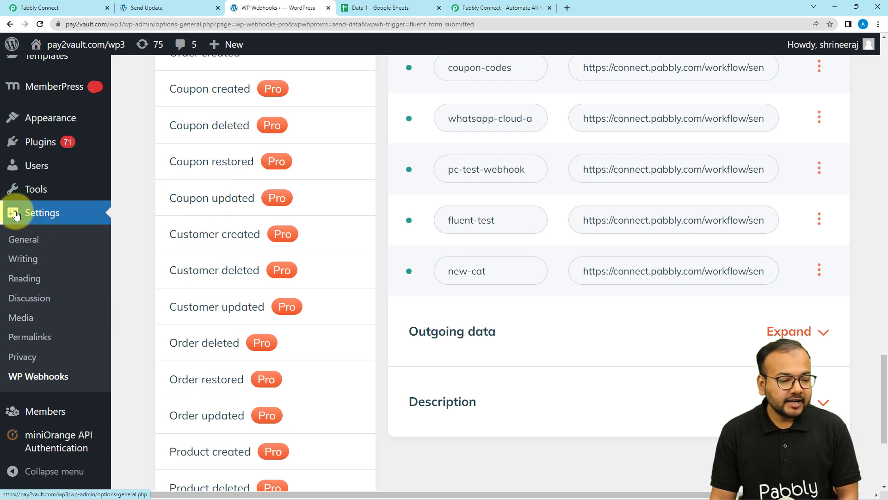
{"action": "left_click", "coordinate": [26, 385]}
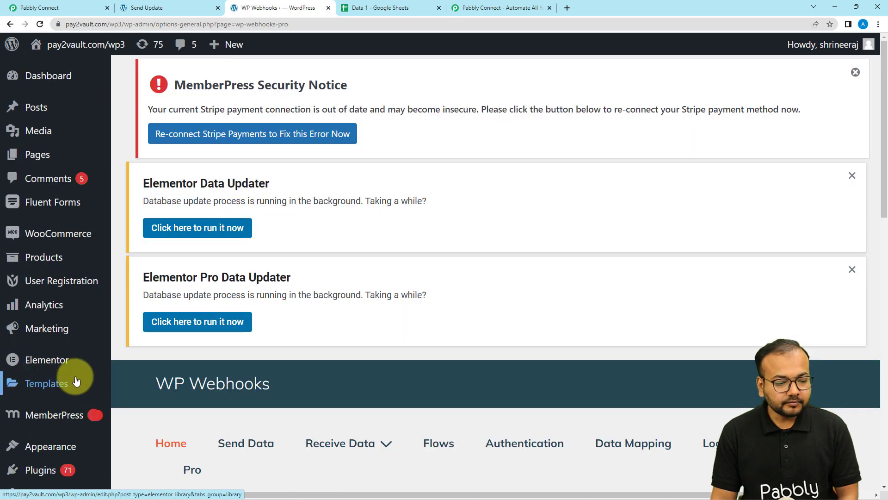
{"action": "scroll", "coordinate": [273, 273], "scroll_direction": "down", "scroll_amount": 4}
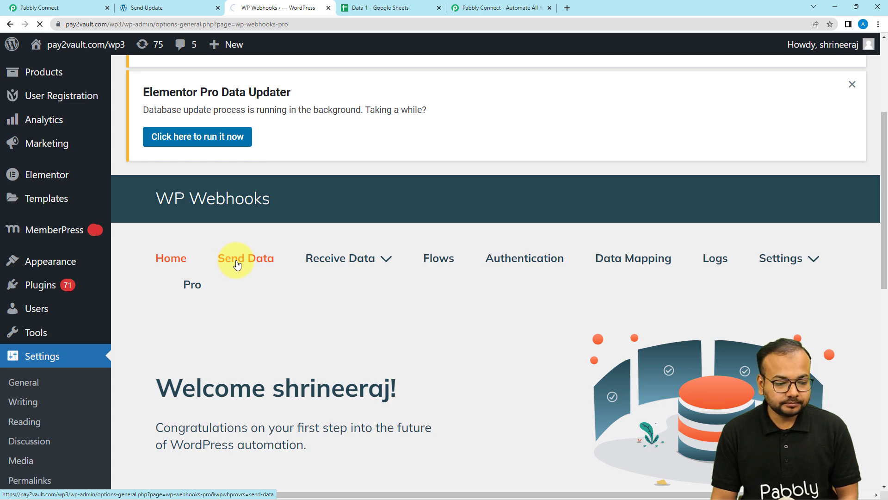
{"action": "scroll", "coordinate": [271, 245], "scroll_direction": "down", "scroll_amount": 1}
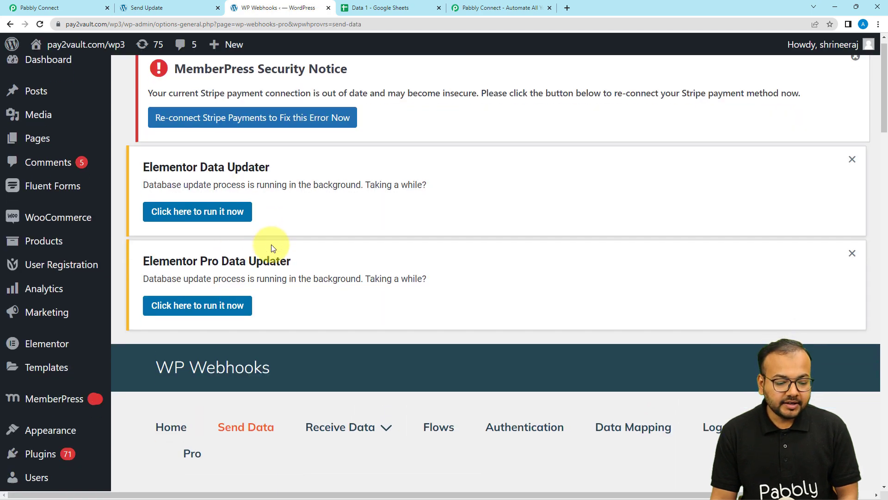
{"action": "scroll", "coordinate": [271, 244], "scroll_direction": "down", "scroll_amount": 10}
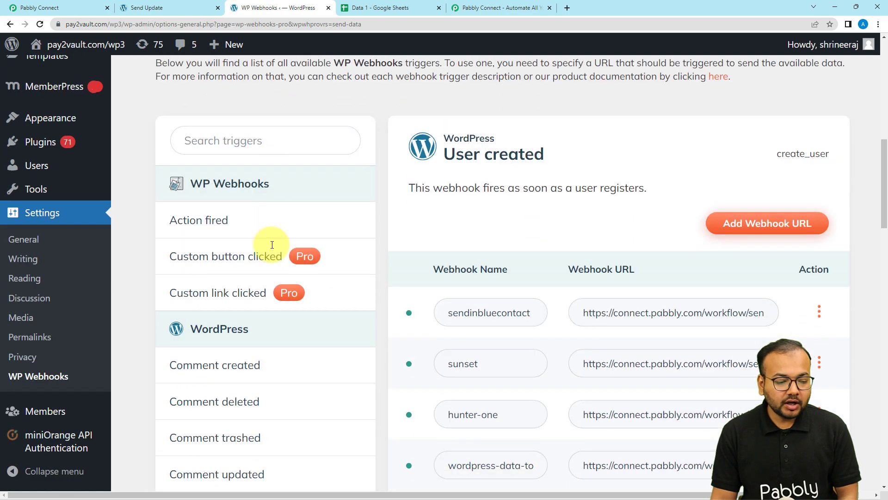
{"action": "scroll", "coordinate": [272, 245], "scroll_direction": "down", "scroll_amount": 12}
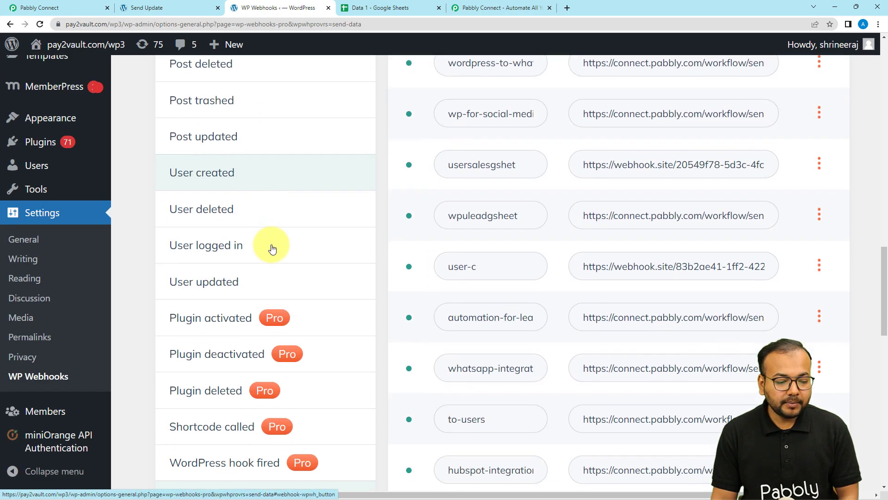
{"action": "scroll", "coordinate": [272, 248], "scroll_direction": "down", "scroll_amount": 8}
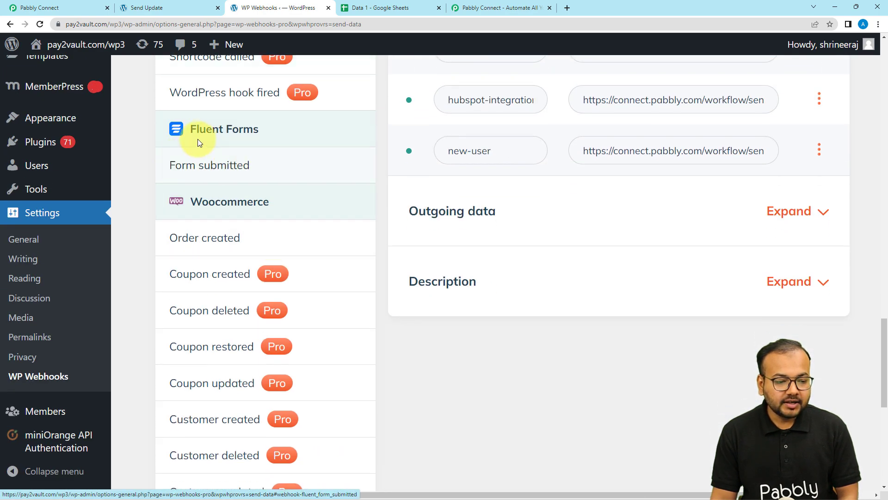
{"action": "left_click", "coordinate": [198, 171]}
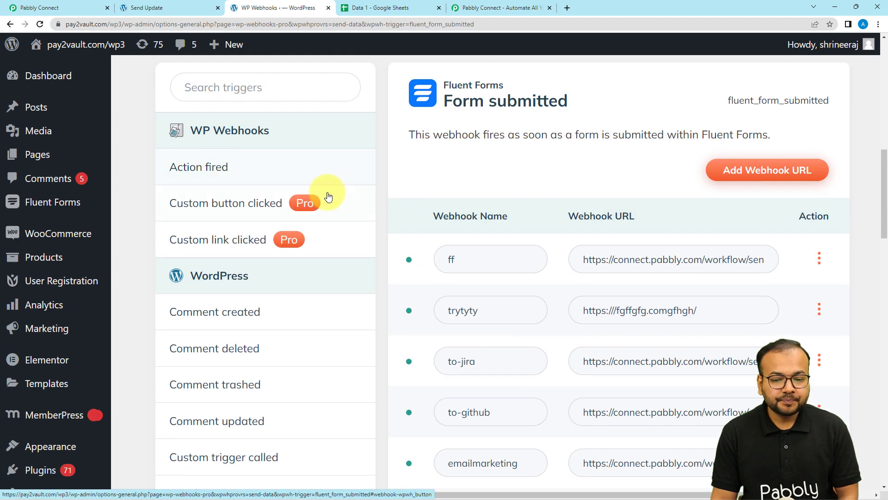
Start a new webhook URL and name it 'new connt'.
{"action": "left_click", "coordinate": [769, 172]}
{"action": "left_click", "coordinate": [348, 160]}
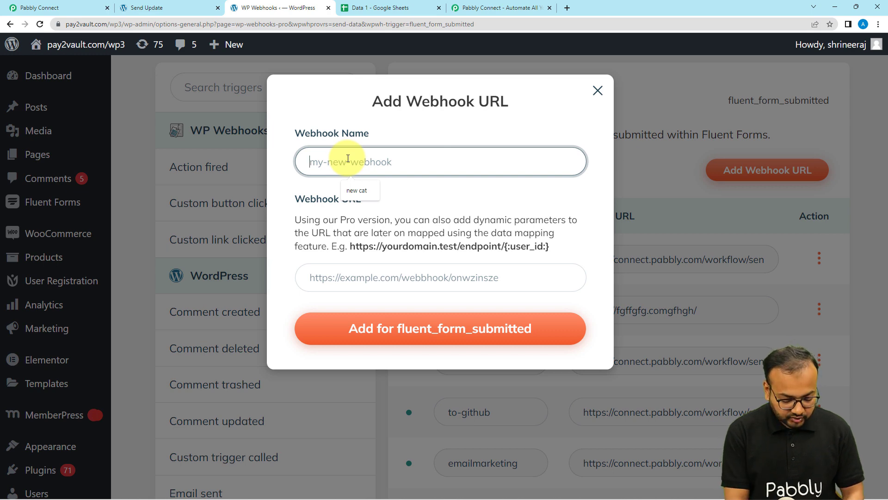
{"action": "type", "text": "nw"}
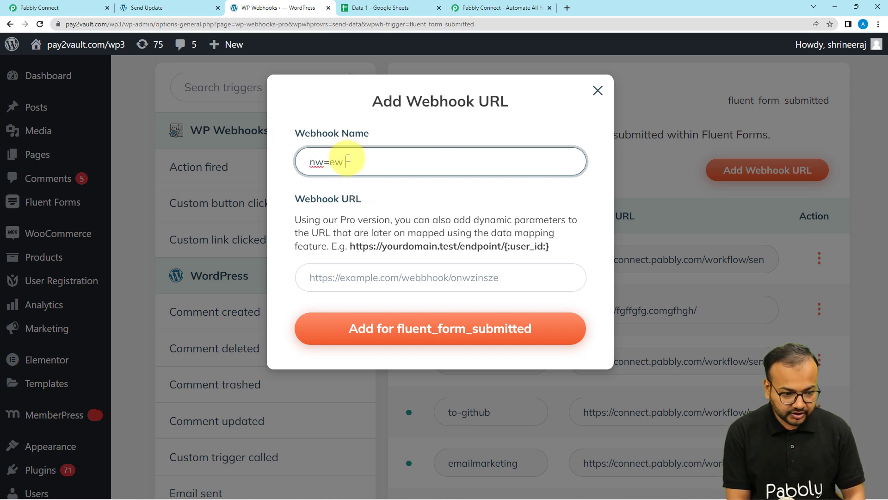
{"action": "key", "text": "BackSpace"}
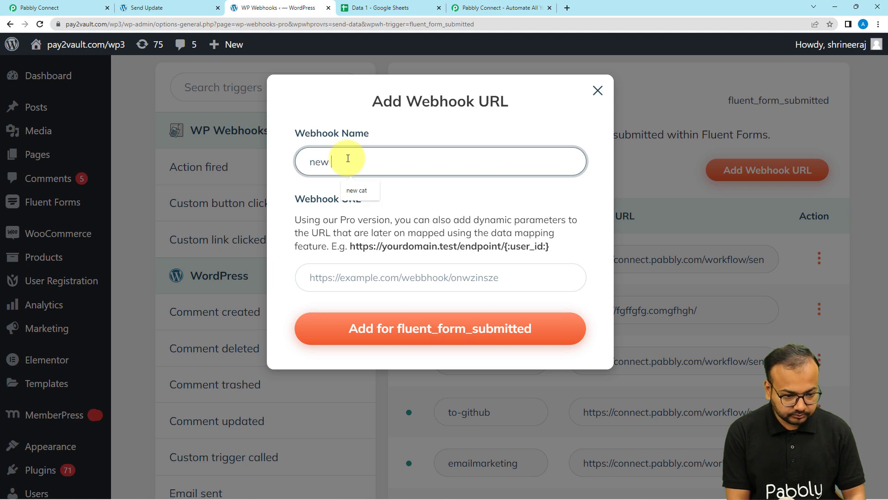
{"action": "type", "text": "ew comt"}
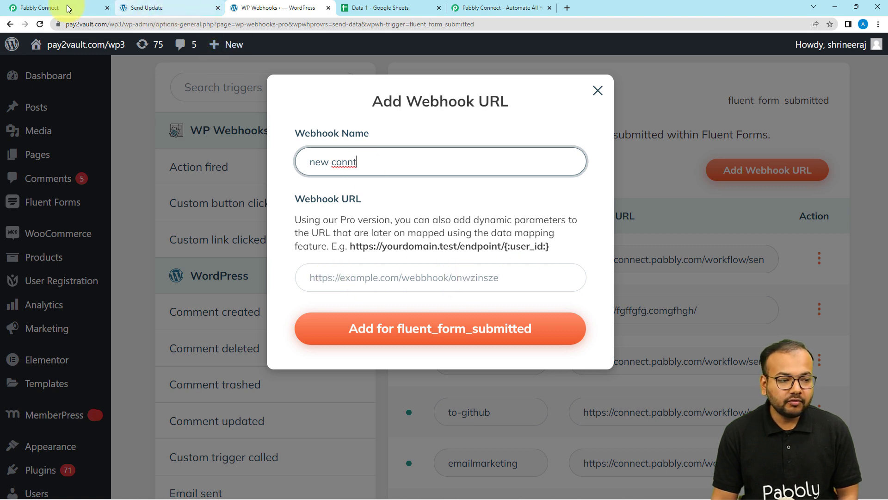
Paste the copied Pabbly Connect webhook URL into the dialog and add the webhook.
{"action": "left_click", "coordinate": [32, 8]}
{"action": "left_click", "coordinate": [693, 194]}
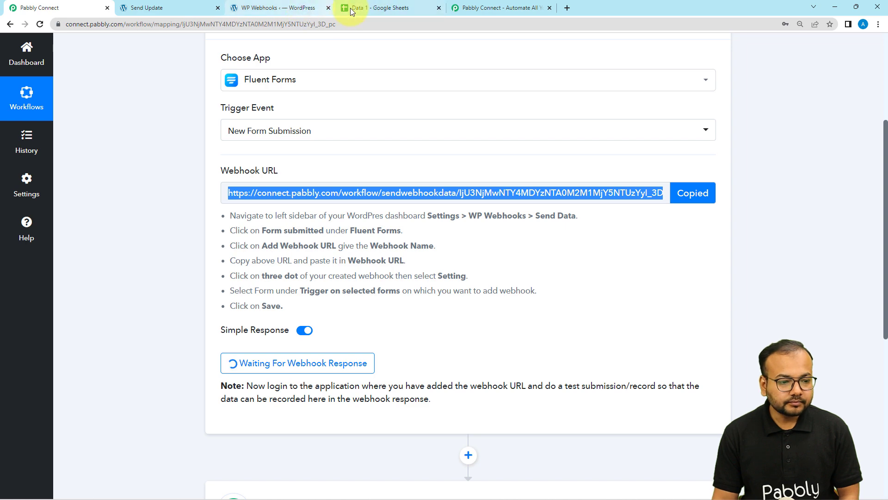
{"action": "left_click", "coordinate": [282, 8]}
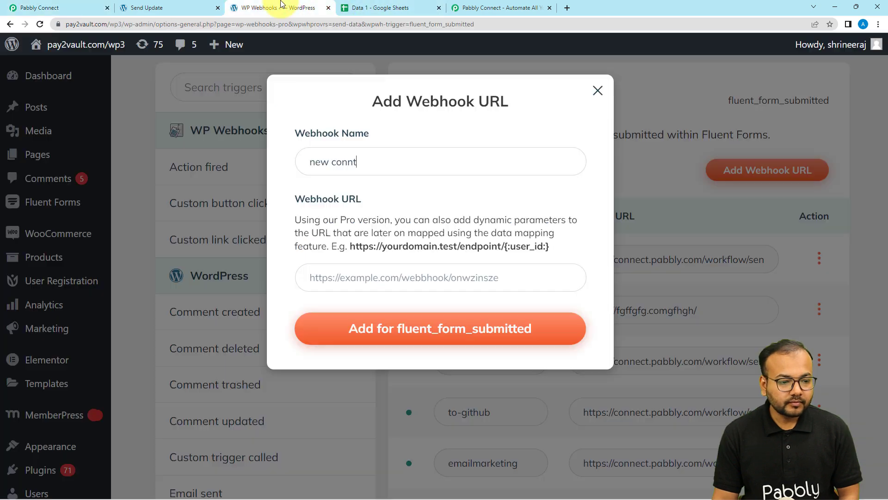
{"action": "right_click", "coordinate": [344, 282]}
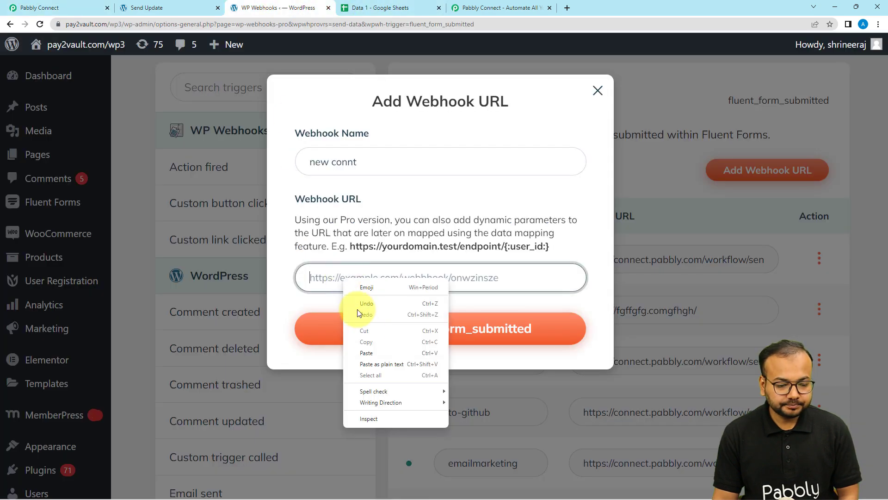
{"action": "left_click", "coordinate": [371, 354]}
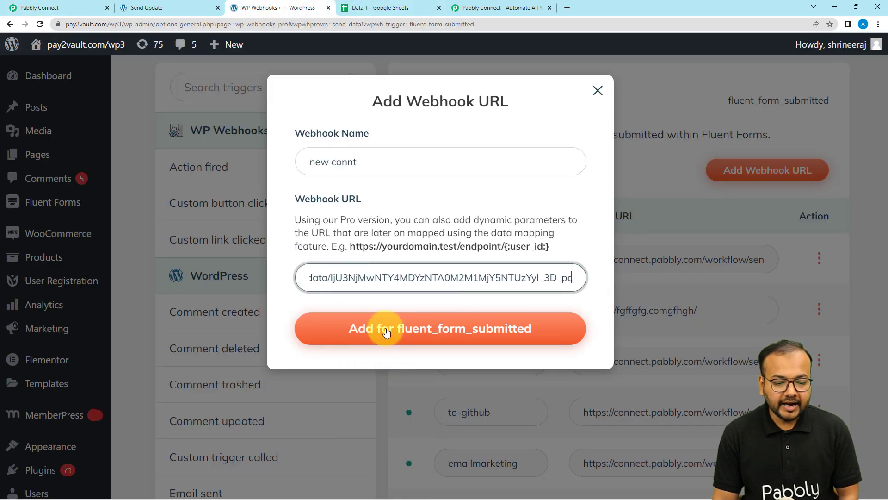
{"action": "left_click", "coordinate": [400, 333]}
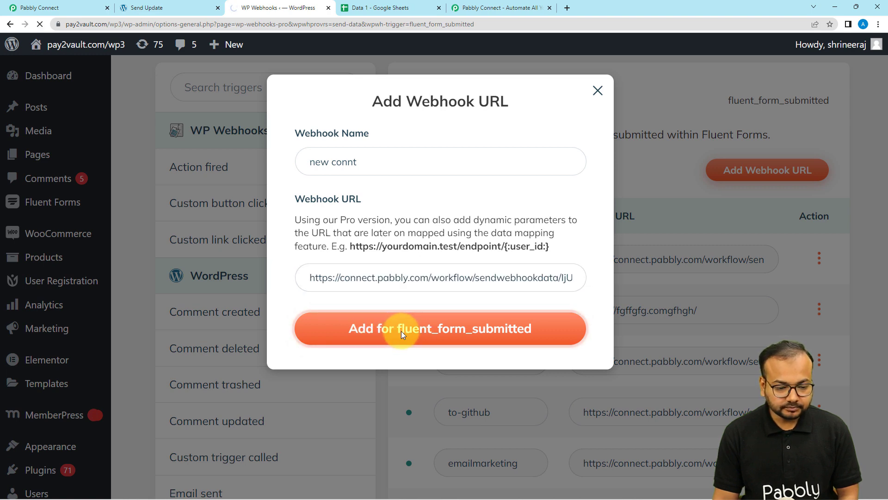
Open the settings of the new-connt webhook.
{"action": "scroll", "coordinate": [404, 331], "scroll_direction": "down", "scroll_amount": 3}
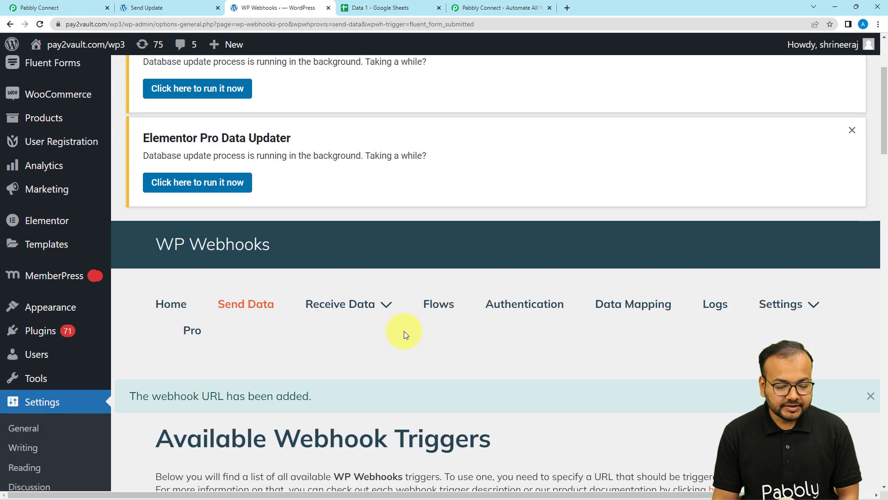
{"action": "scroll", "coordinate": [403, 331], "scroll_direction": "down", "scroll_amount": 20}
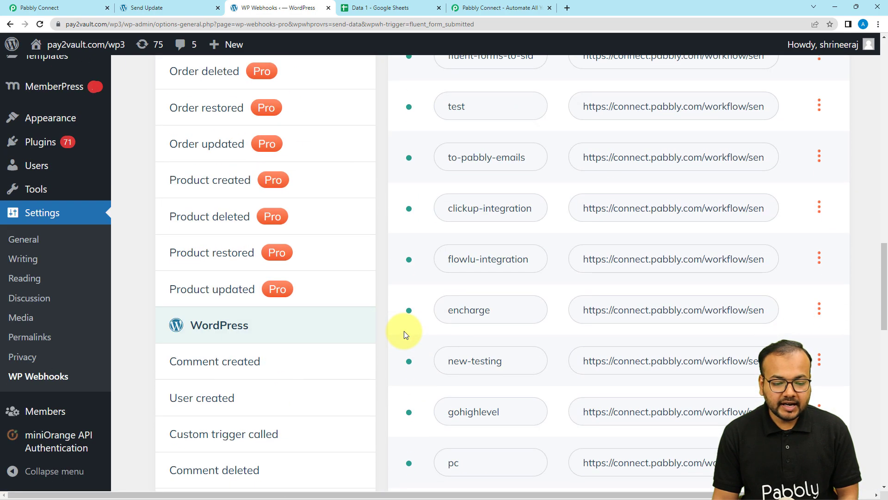
{"action": "scroll", "coordinate": [404, 331], "scroll_direction": "down", "scroll_amount": 14}
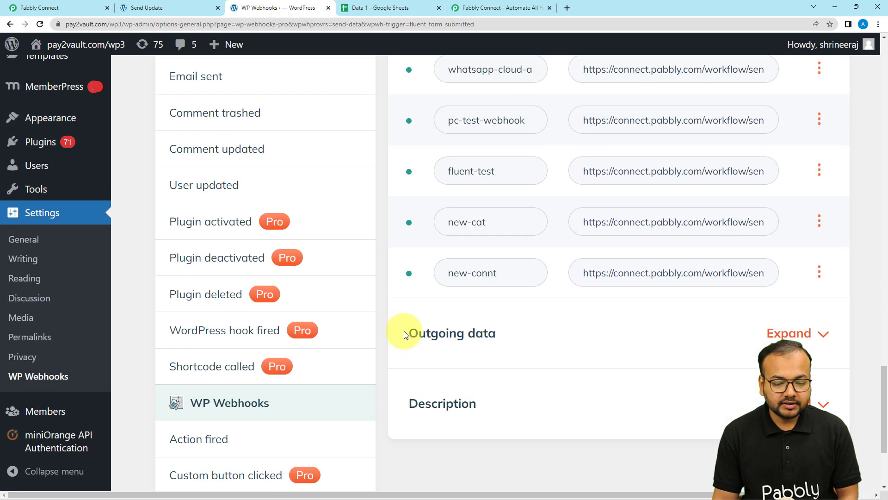
{"action": "scroll", "coordinate": [404, 332], "scroll_direction": "down", "scroll_amount": 1}
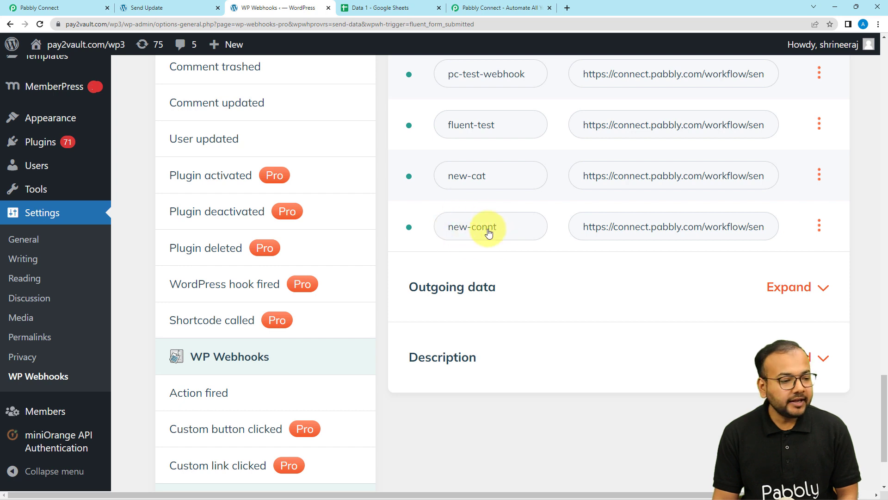
{"action": "left_click", "coordinate": [819, 225]}
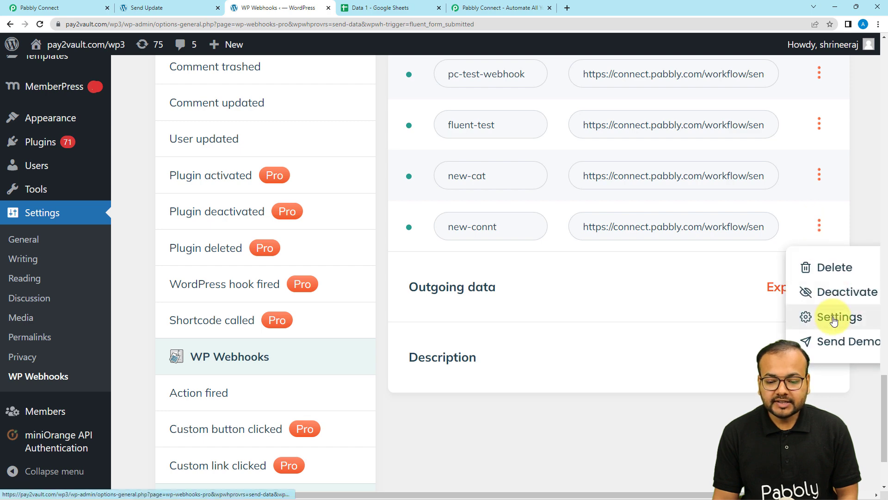
{"action": "left_click", "coordinate": [834, 319]}
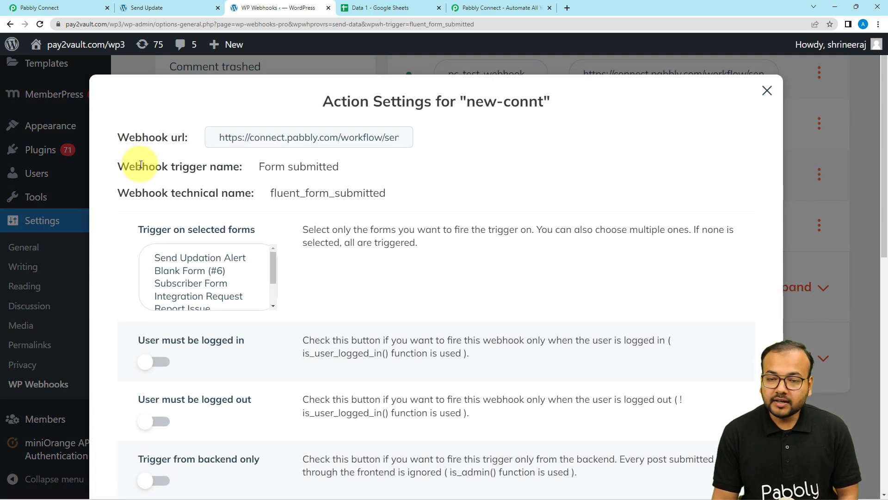
Restrict the webhook to the Send Updation Alert form, save the settings and close them.
{"action": "scroll", "coordinate": [139, 167], "scroll_direction": "down", "scroll_amount": 2}
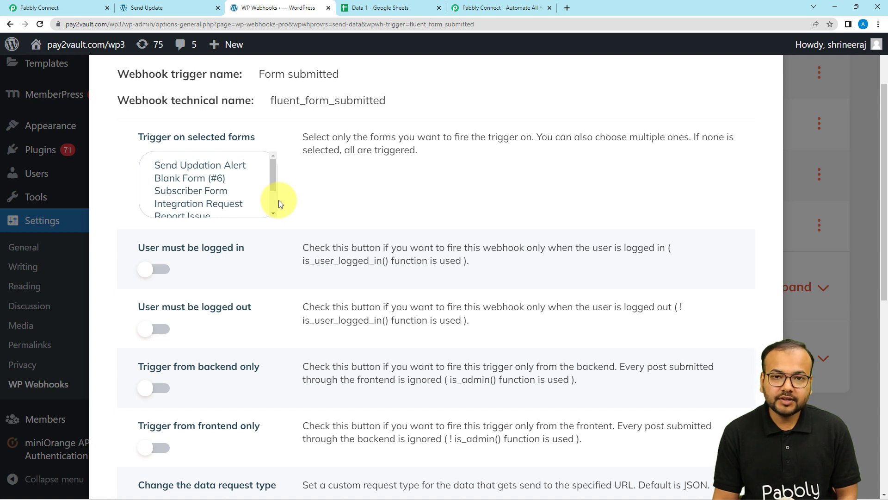
{"action": "left_click", "coordinate": [209, 167]}
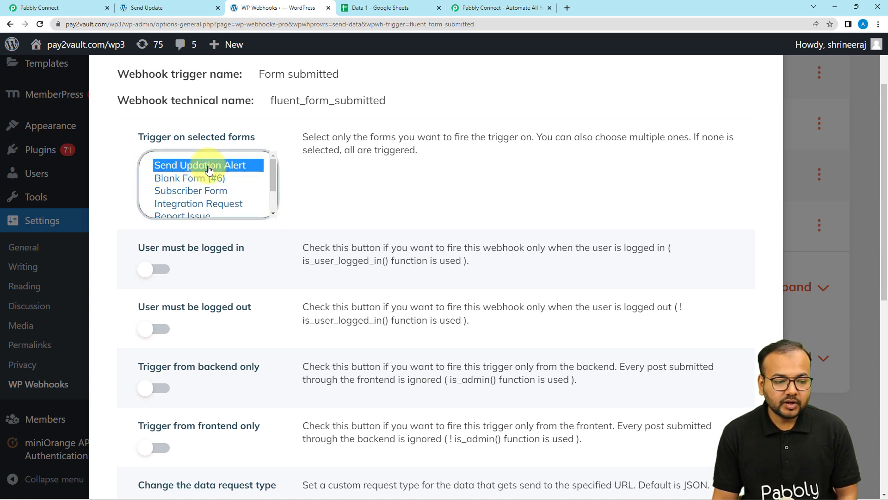
{"action": "scroll", "coordinate": [411, 218], "scroll_direction": "down", "scroll_amount": 5}
{"action": "scroll", "coordinate": [411, 217], "scroll_direction": "down", "scroll_amount": 3}
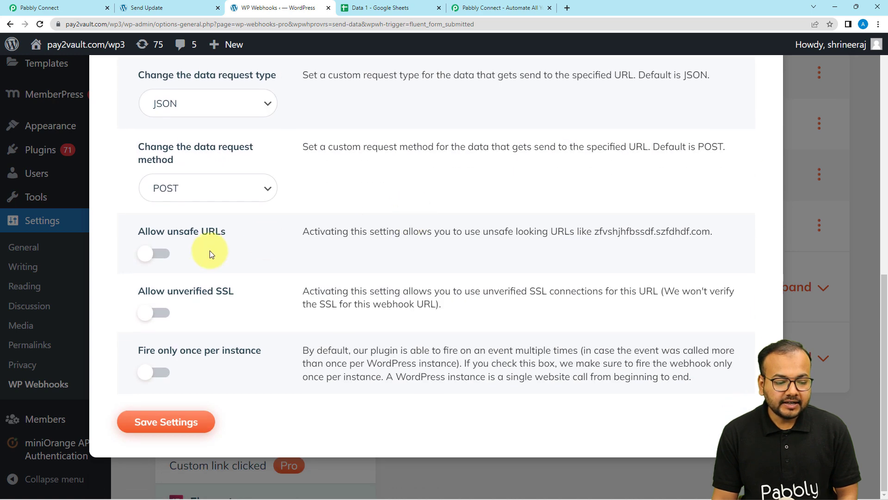
{"action": "left_click", "coordinate": [134, 422]}
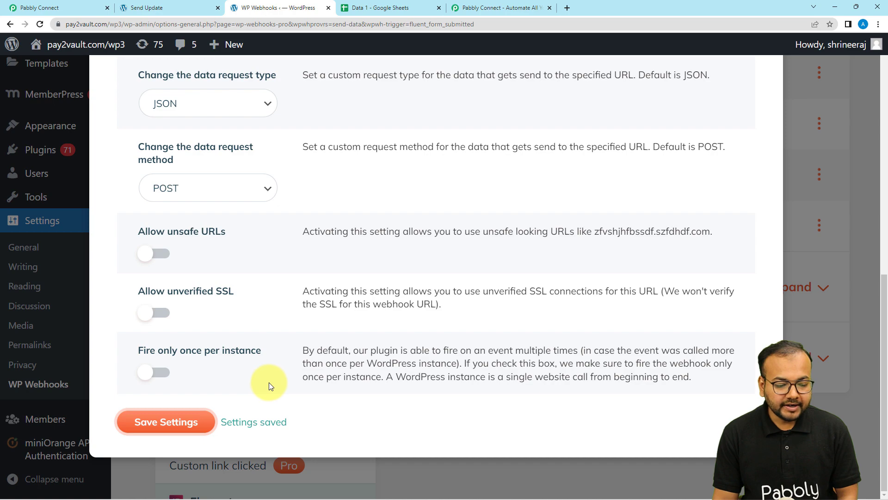
{"action": "scroll", "coordinate": [268, 384], "scroll_direction": "up", "scroll_amount": 10}
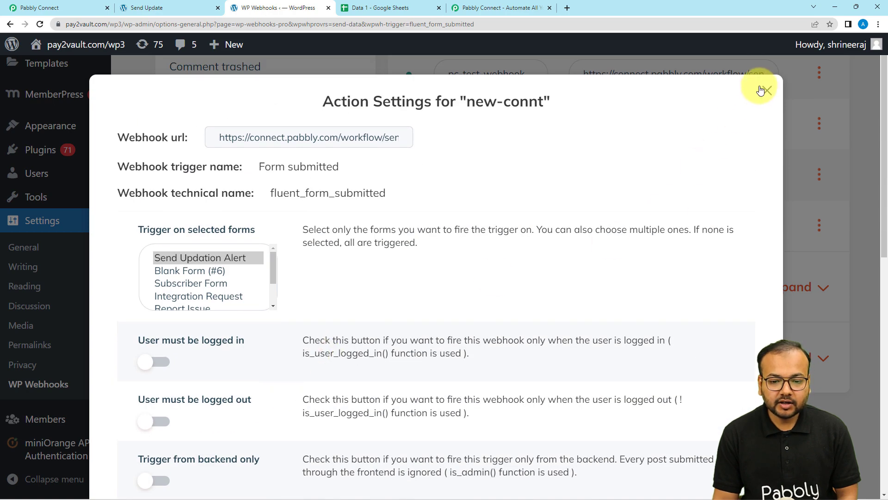
{"action": "left_click", "coordinate": [766, 91]}
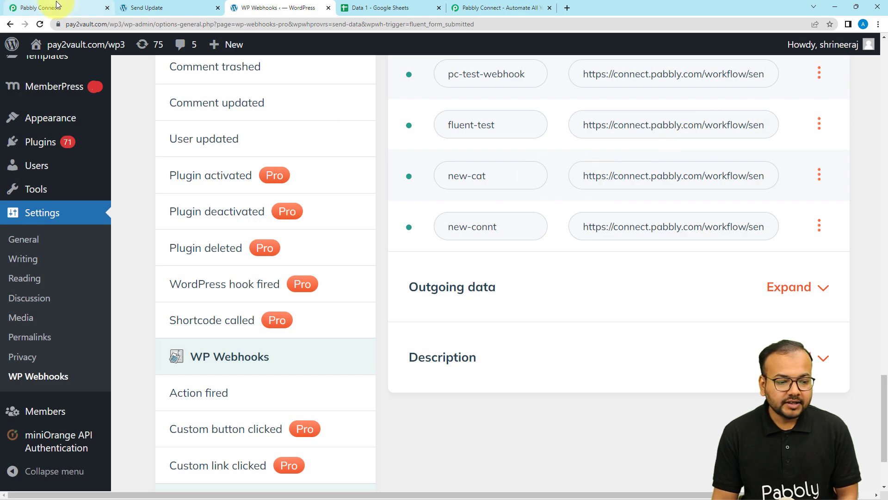
Leave the Pabbly trigger awaiting a webhook response and bring up the Send Update form page.
{"action": "left_click", "coordinate": [57, 4]}
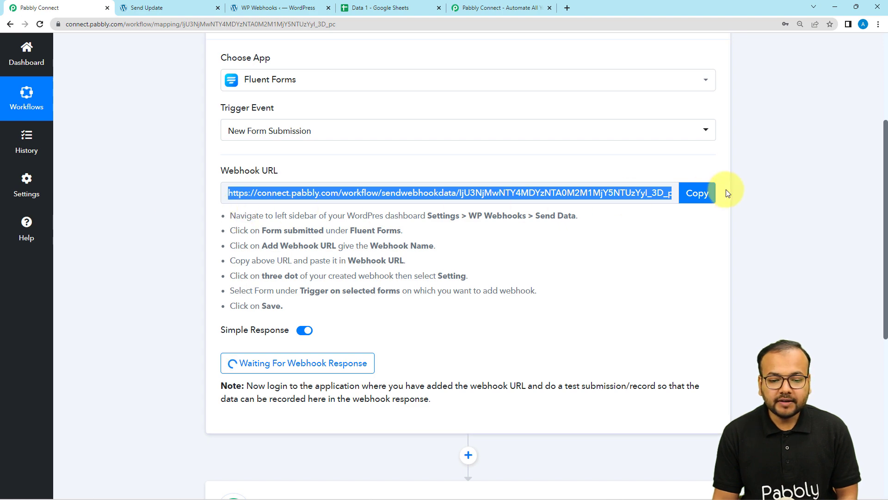
{"action": "scroll", "coordinate": [213, 296], "scroll_direction": "down", "scroll_amount": 2}
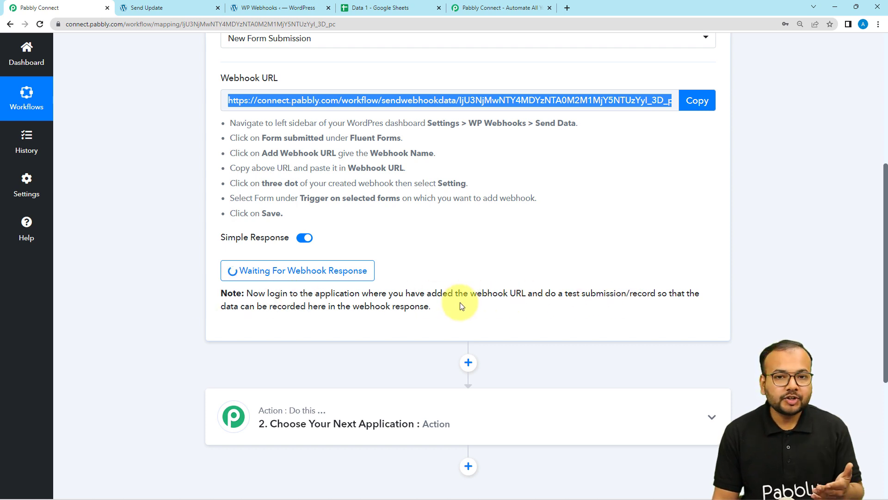
{"action": "left_click", "coordinate": [157, 5]}
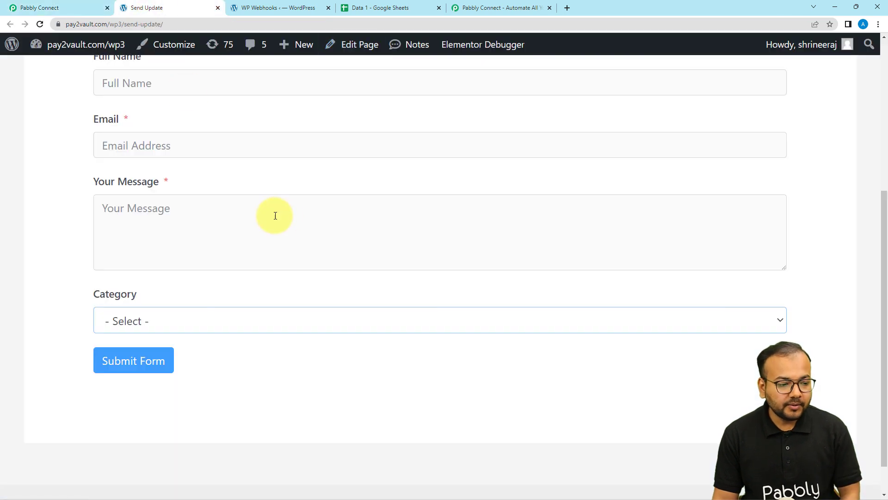
Fill the Send Update form's Full Name, Email and message with demo values.
{"action": "scroll", "coordinate": [275, 215], "scroll_direction": "up", "scroll_amount": 4}
{"action": "left_click", "coordinate": [232, 259]}
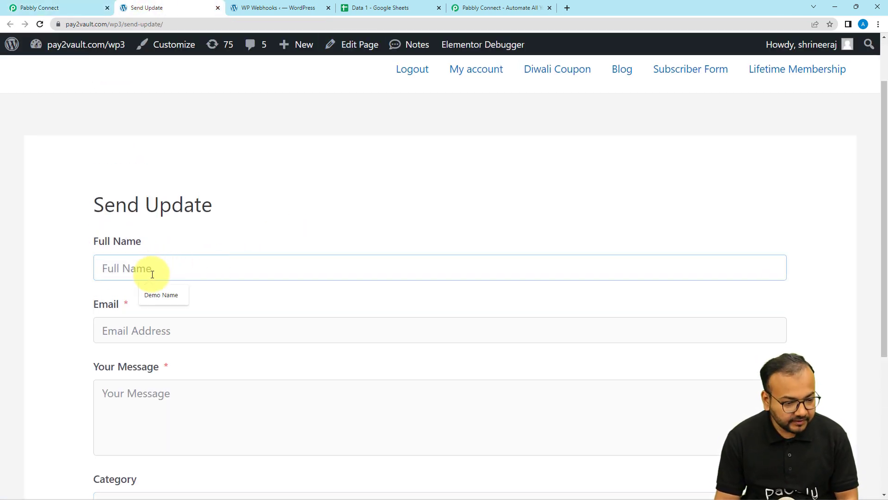
{"action": "left_click", "coordinate": [154, 294]}
{"action": "left_click", "coordinate": [160, 336]}
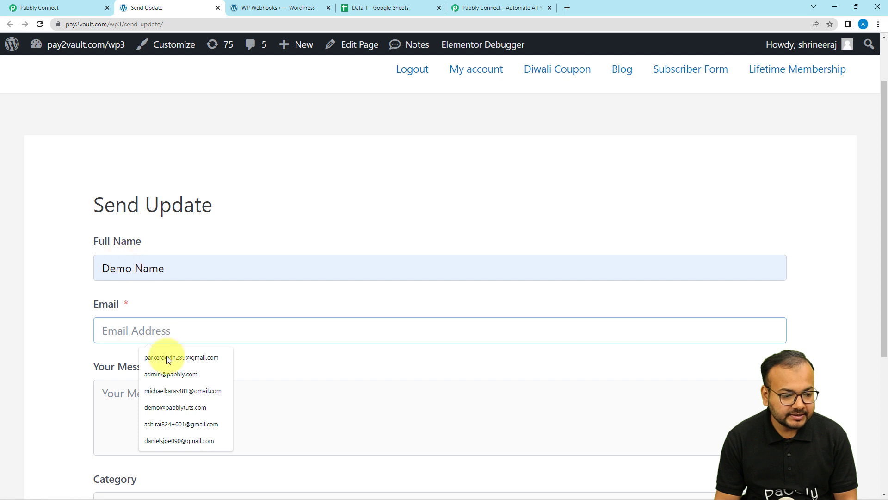
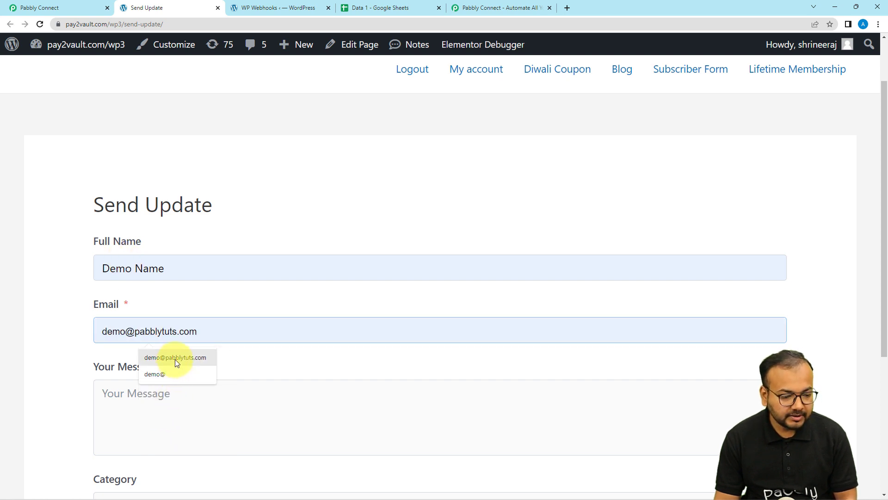
{"action": "left_click", "coordinate": [175, 359]}
{"action": "scroll", "coordinate": [203, 351], "scroll_direction": "down", "scroll_amount": 2}
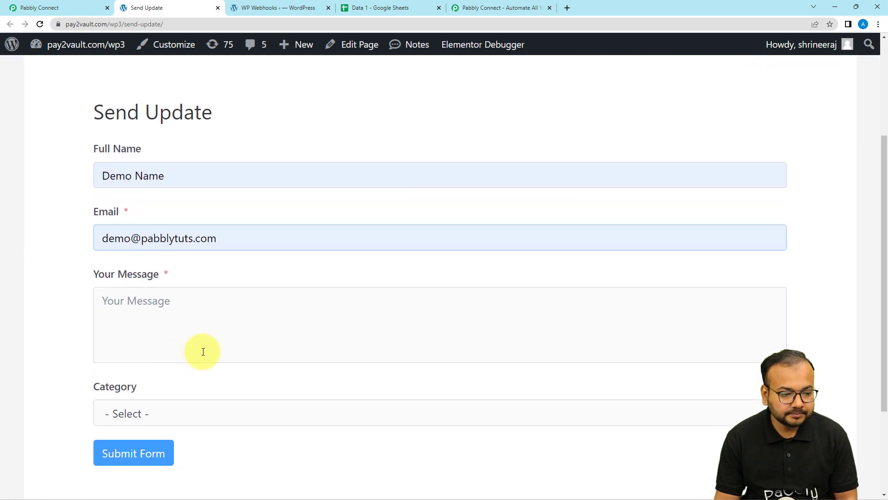
{"action": "left_click", "coordinate": [281, 301]}
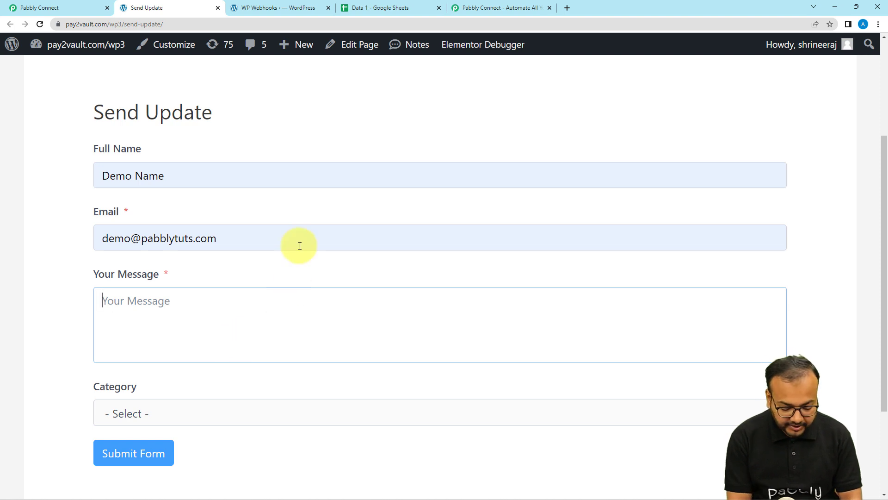
{"action": "type", "text": "Y"}
{"action": "key", "text": "BackSpace"}
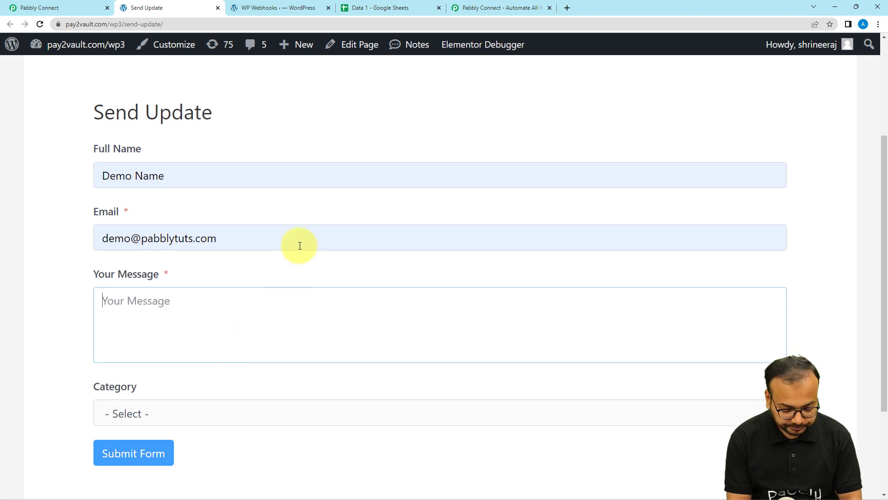
{"action": "type", "text": "To"}
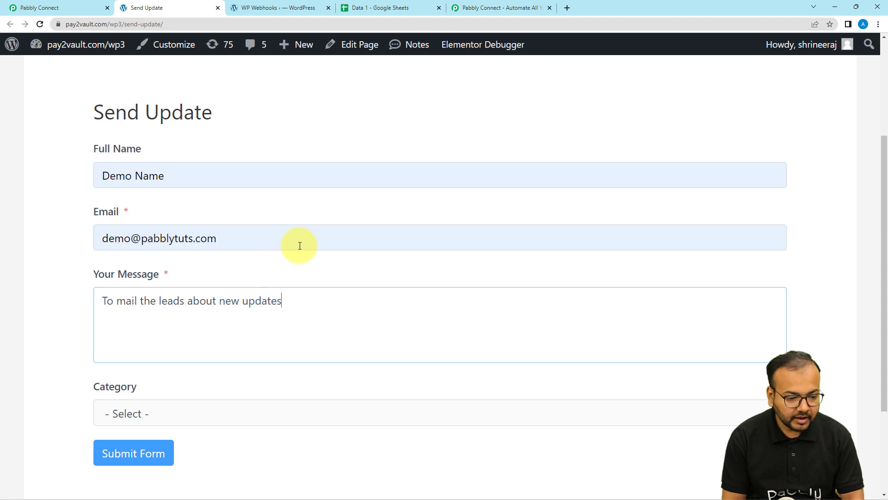
Set Category to Lead and submit the test entry, then return to Pabbly Connect.
{"action": "scroll", "coordinate": [271, 351], "scroll_direction": "down", "scroll_amount": 3}
{"action": "left_click", "coordinate": [209, 287]}
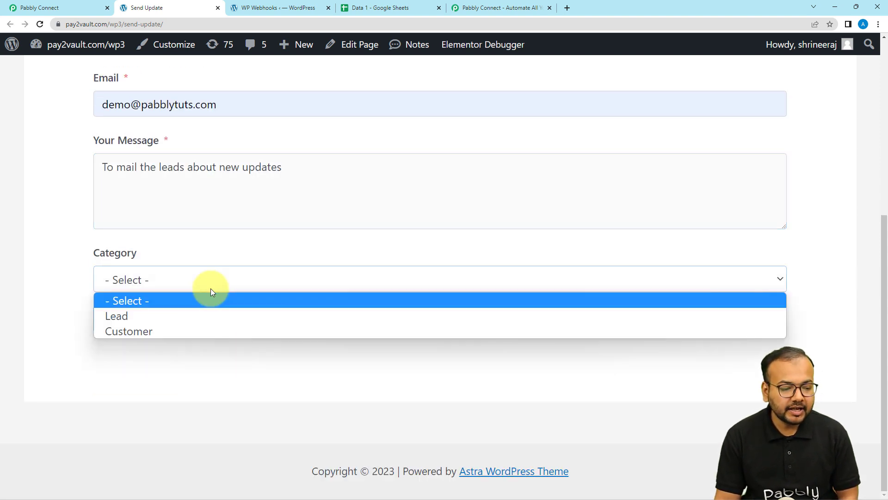
{"action": "left_click", "coordinate": [124, 316]}
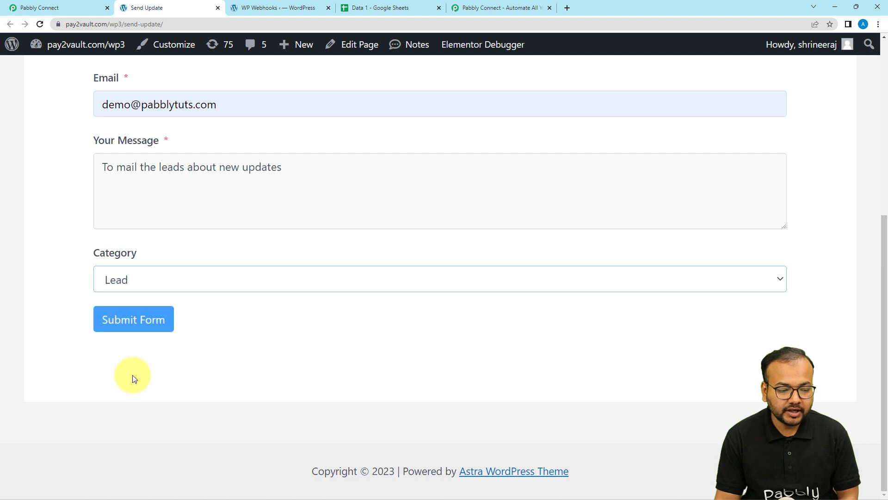
{"action": "left_click", "coordinate": [117, 331]}
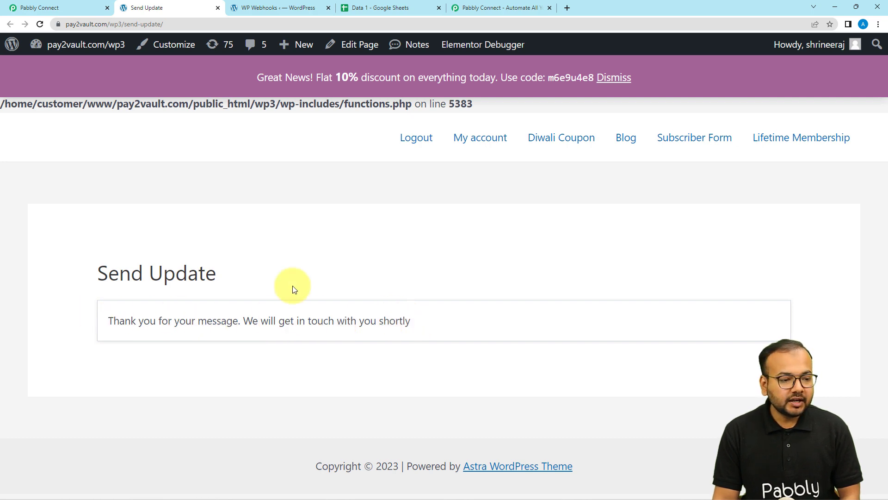
{"action": "left_click", "coordinate": [63, 4]}
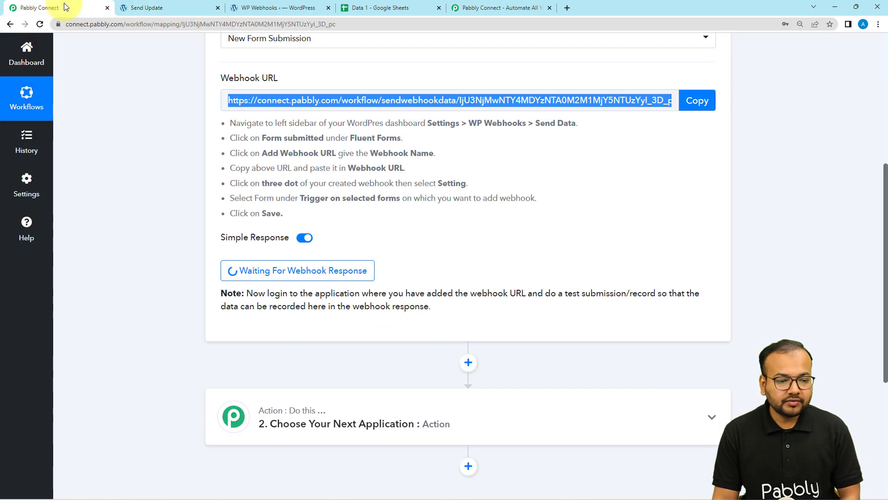
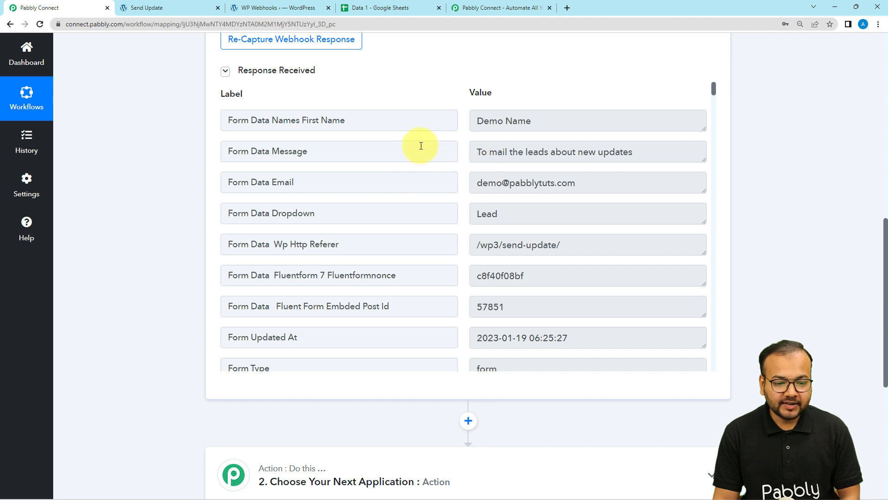
{"action": "scroll", "coordinate": [409, 202], "scroll_direction": "down", "scroll_amount": 1}
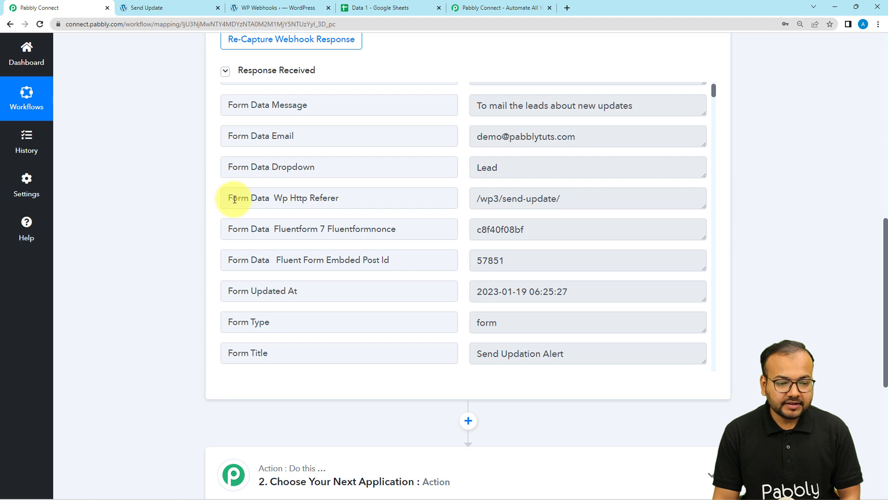
{"action": "scroll", "coordinate": [205, 196], "scroll_direction": "down", "scroll_amount": 2}
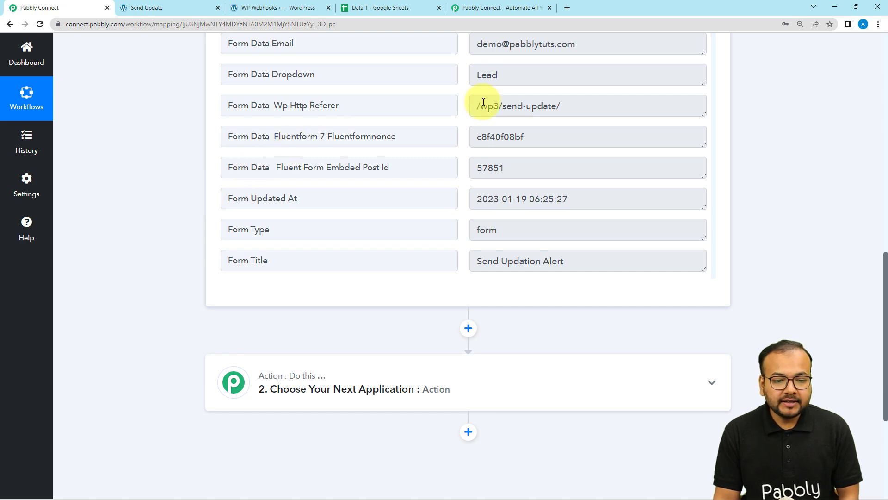
{"action": "left_click", "coordinate": [392, 8]}
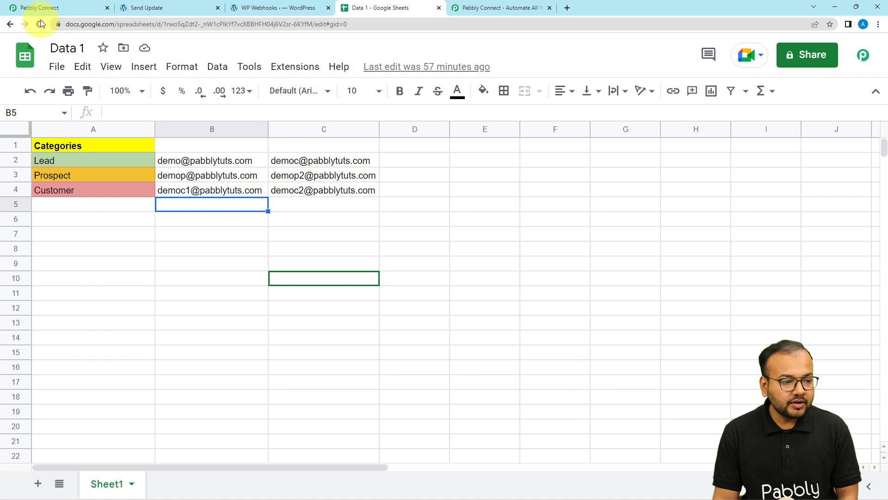
{"action": "left_click", "coordinate": [36, 8]}
{"action": "scroll", "coordinate": [173, 261], "scroll_direction": "down", "scroll_amount": 4}
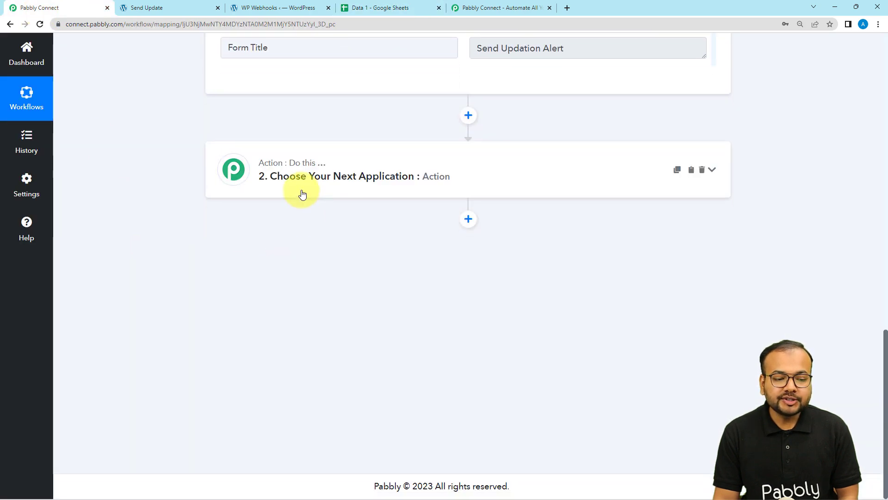
Choose Google Sheets as the action step's app by searching 'goo'.
{"action": "left_click", "coordinate": [301, 190]}
{"action": "left_click", "coordinate": [301, 240]}
{"action": "type", "text": "goo"}
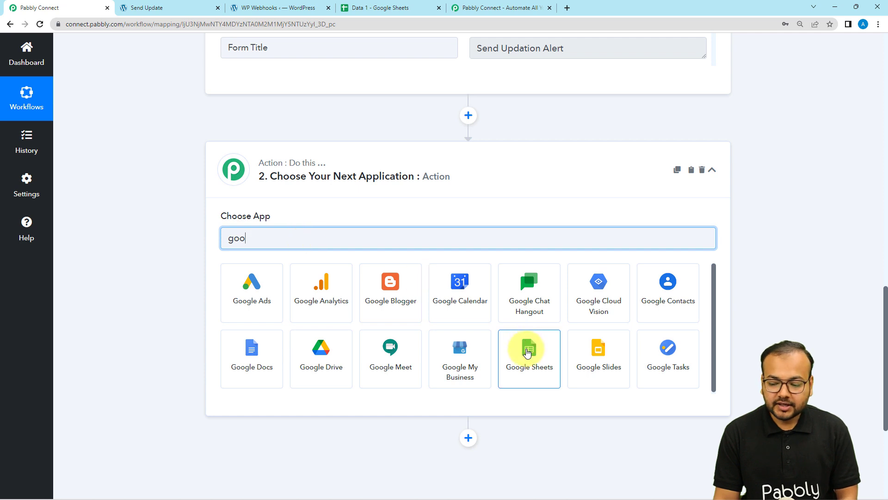
{"action": "left_click", "coordinate": [527, 352]}
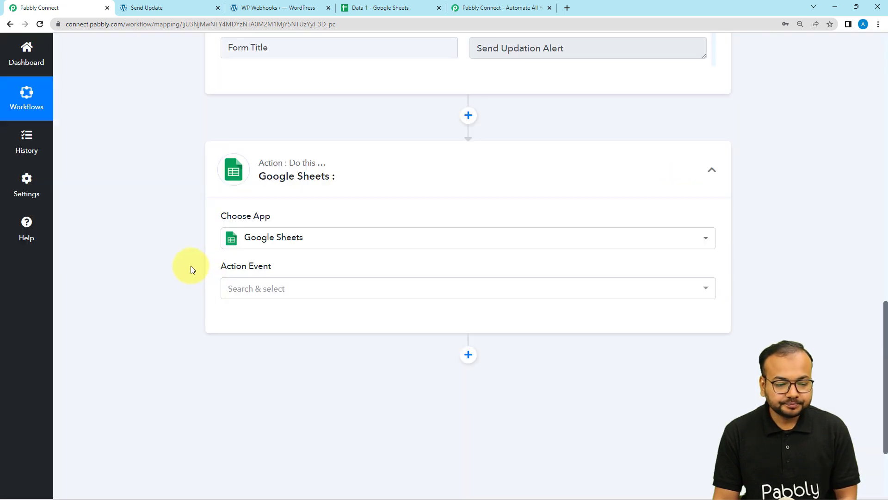
{"action": "scroll", "coordinate": [190, 265], "scroll_direction": "down", "scroll_amount": 2}
Set the Google Sheets action event to Lookup Spreadsheet Rows.
{"action": "left_click", "coordinate": [268, 198]}
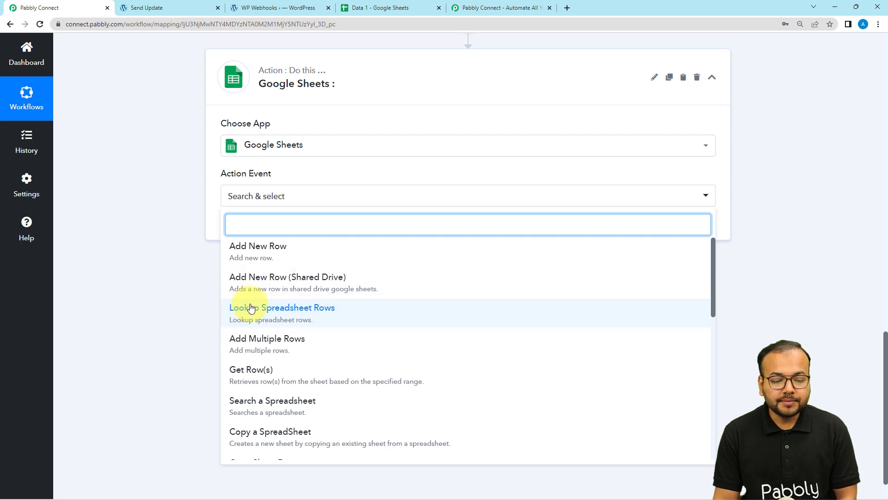
{"action": "left_click", "coordinate": [268, 315]}
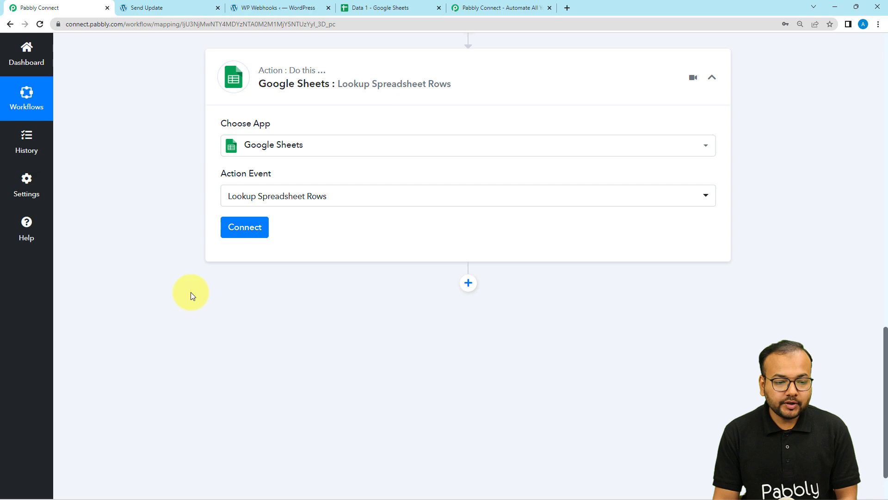
{"action": "scroll", "coordinate": [194, 320], "scroll_direction": "up", "scroll_amount": 6}
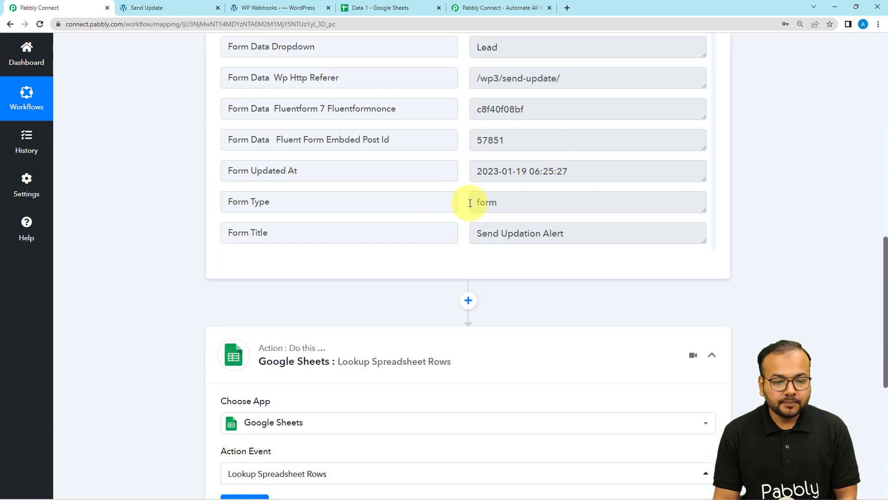
{"action": "scroll", "coordinate": [390, 283], "scroll_direction": "down", "scroll_amount": 4}
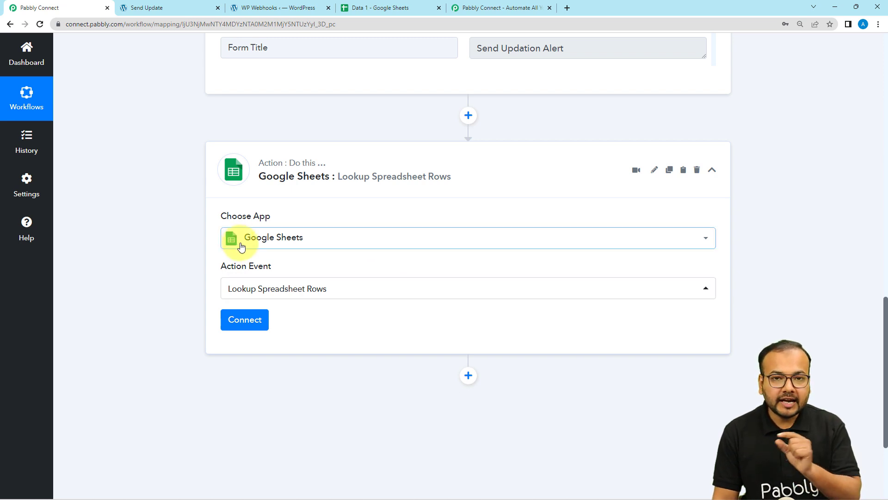
{"action": "left_click_drag", "start_coordinate": [241, 248], "coordinate": [187, 212]}
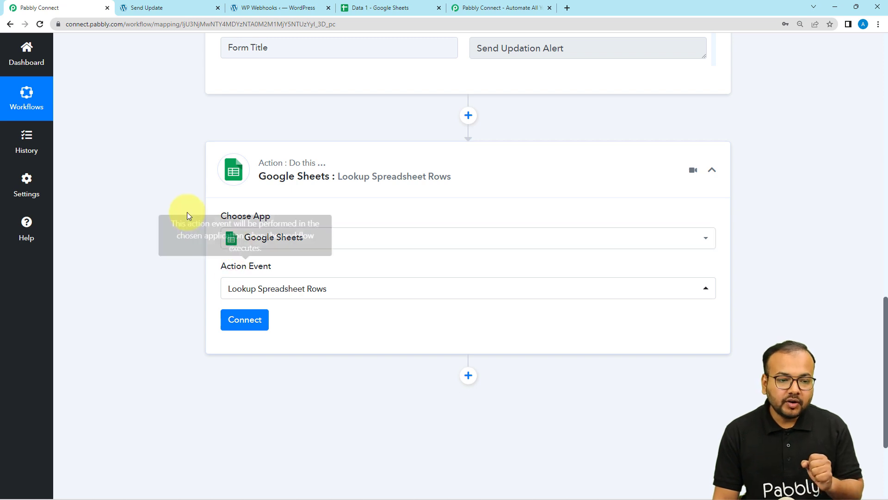
Check the Data 1 spreadsheet, then come back to the workflow.
{"action": "left_click", "coordinate": [400, 10]}
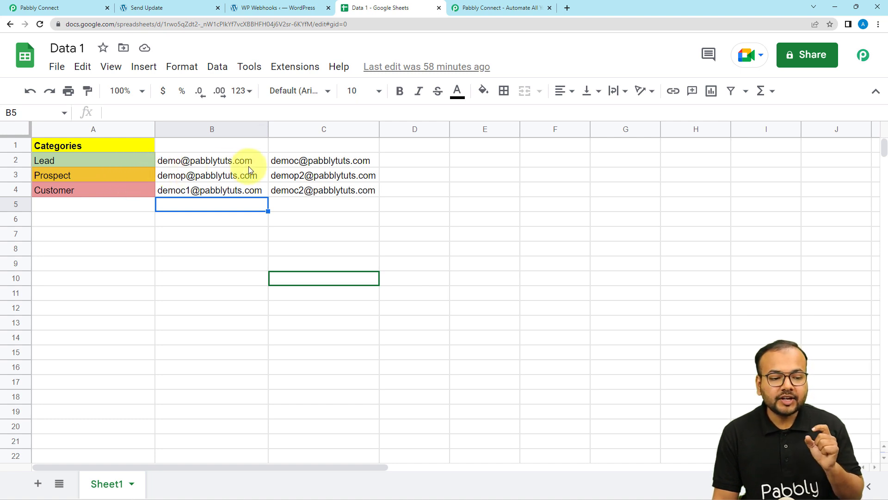
{"action": "left_click", "coordinate": [76, 10]}
{"action": "scroll", "coordinate": [165, 208], "scroll_direction": "up", "scroll_amount": 5}
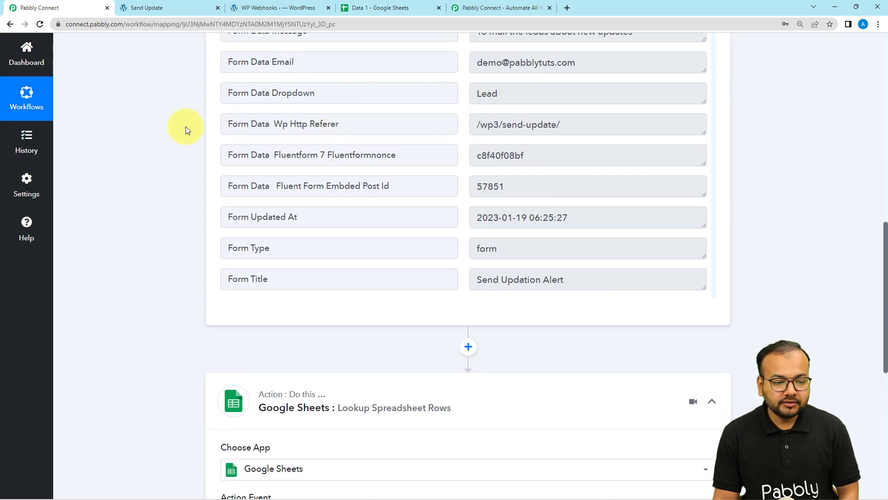
{"action": "scroll", "coordinate": [190, 138], "scroll_direction": "down", "scroll_amount": 6}
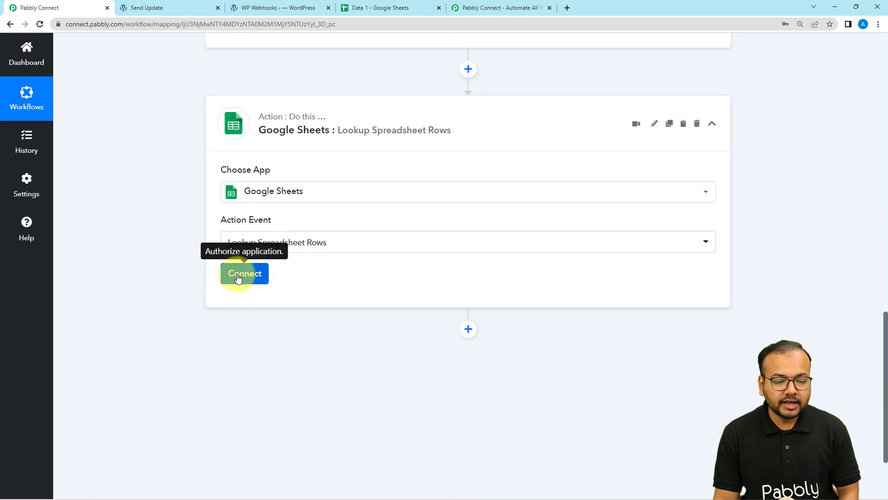
Add a new Google Sheets connection by signing in with Google and granting Pabbly Connect access.
{"action": "left_click", "coordinate": [238, 278]}
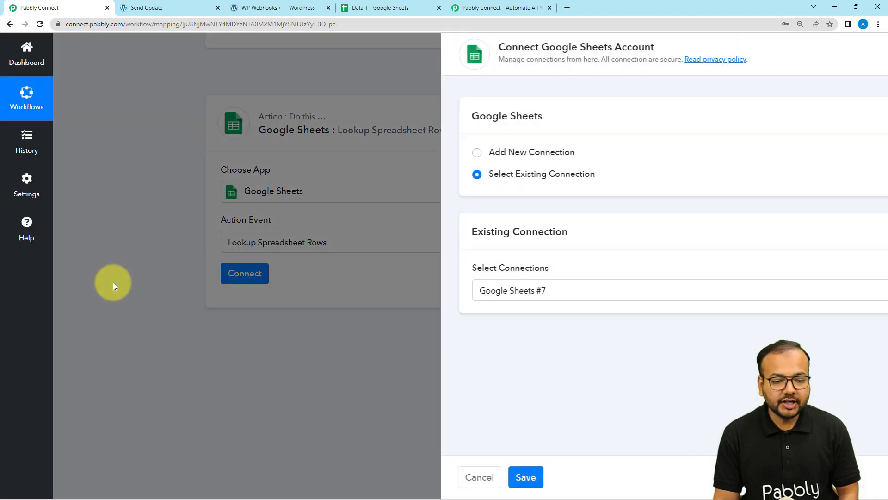
{"action": "left_click", "coordinate": [411, 152]}
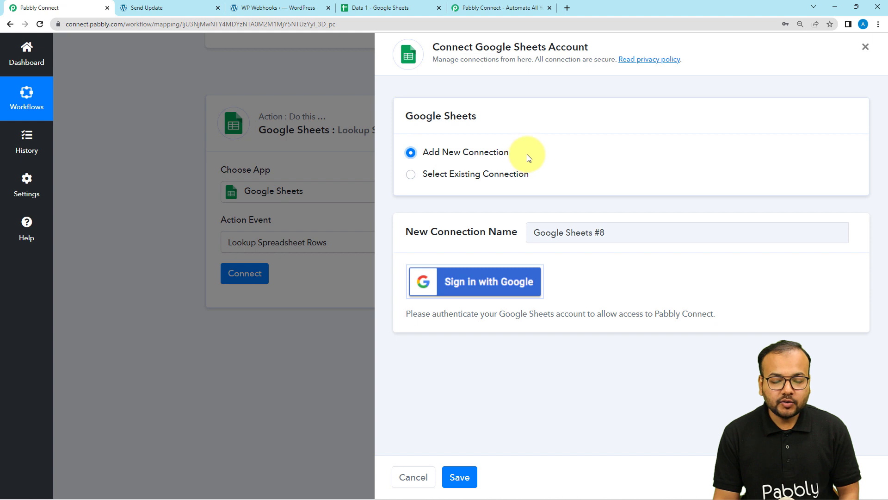
{"action": "left_click", "coordinate": [462, 281]}
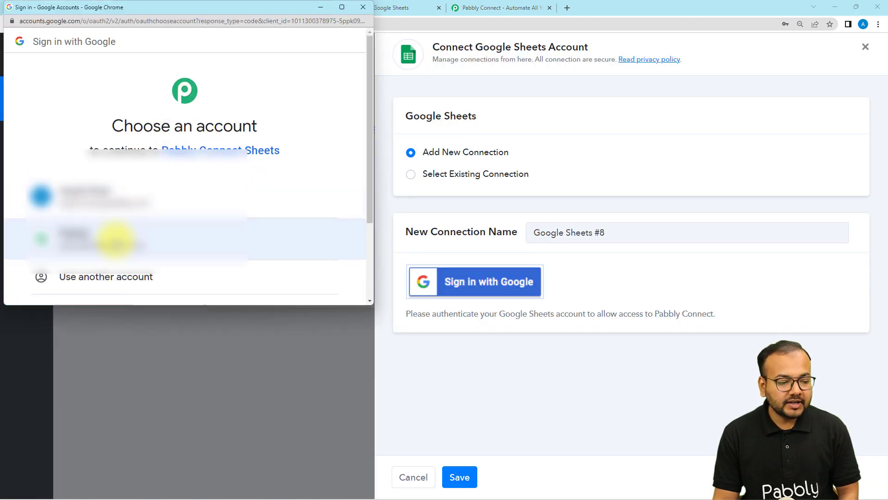
{"action": "left_click", "coordinate": [116, 240]}
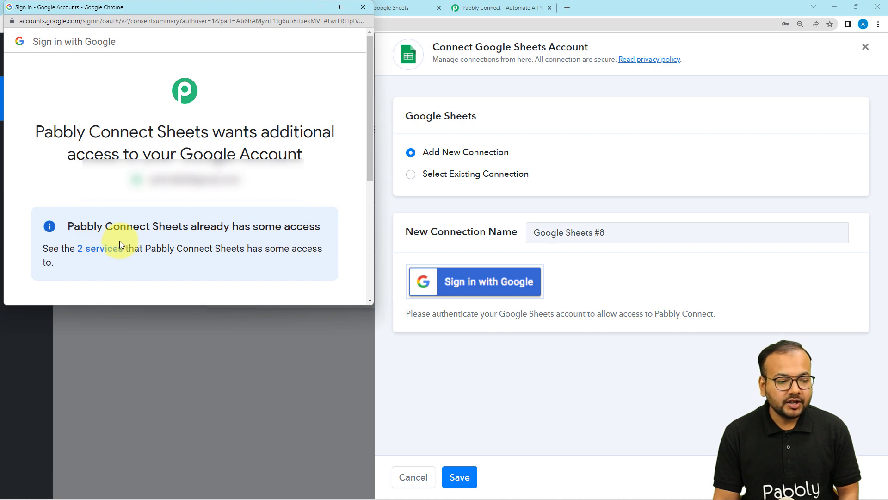
{"action": "scroll", "coordinate": [124, 259], "scroll_direction": "down", "scroll_amount": 5}
{"action": "left_click", "coordinate": [220, 214]}
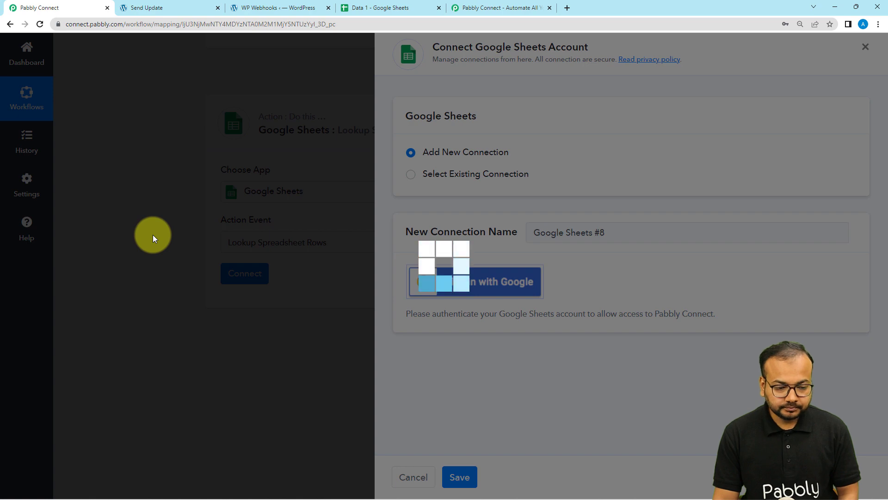
{"action": "scroll", "coordinate": [153, 235], "scroll_direction": "down", "scroll_amount": 2}
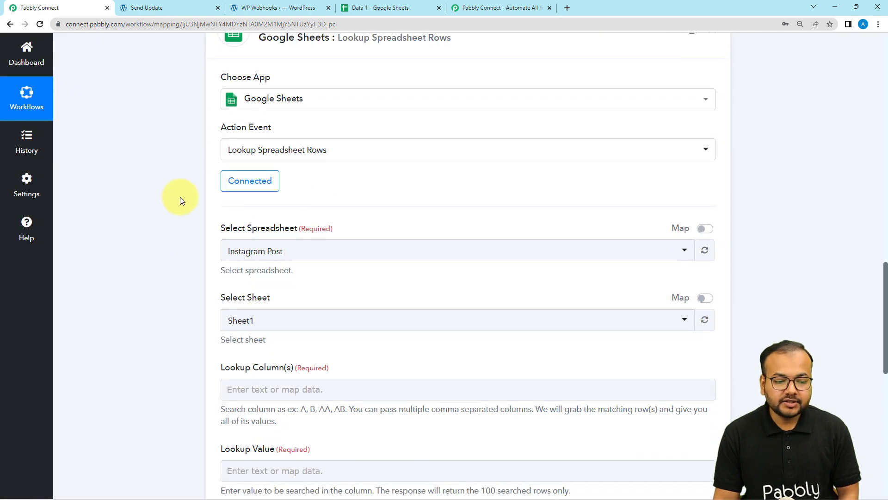
{"action": "scroll", "coordinate": [176, 199], "scroll_direction": "down", "scroll_amount": 2}
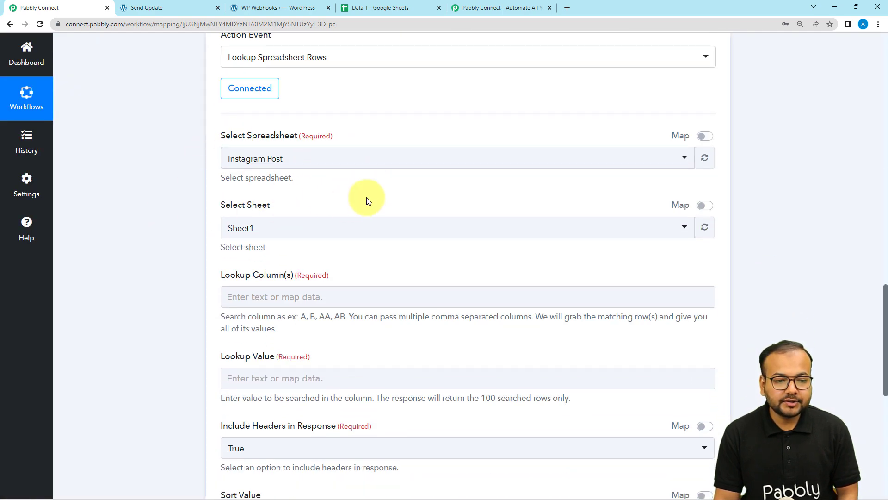
Select the Data 1 spreadsheet as the one to search.
{"action": "left_click", "coordinate": [357, 8]}
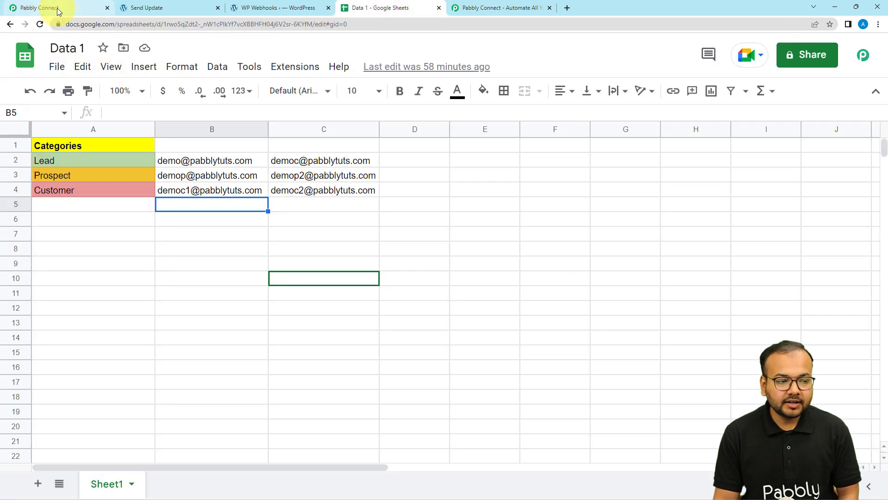
{"action": "left_click", "coordinate": [27, 7]}
{"action": "left_click", "coordinate": [280, 165]}
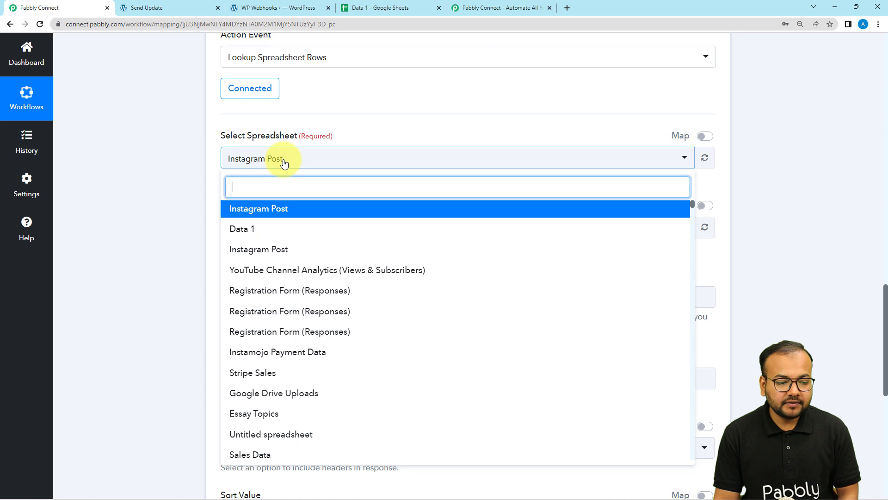
{"action": "left_click", "coordinate": [241, 229]}
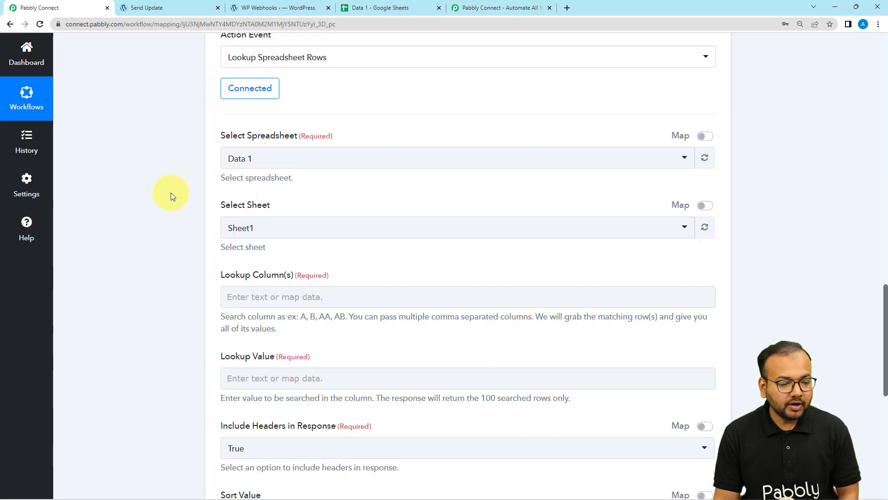
{"action": "scroll", "coordinate": [170, 193], "scroll_direction": "down", "scroll_amount": 2}
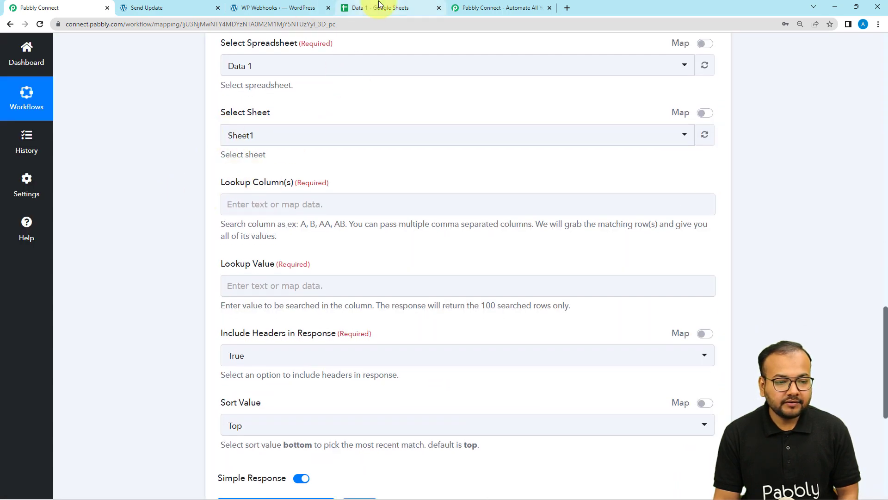
{"action": "left_click", "coordinate": [375, 8]}
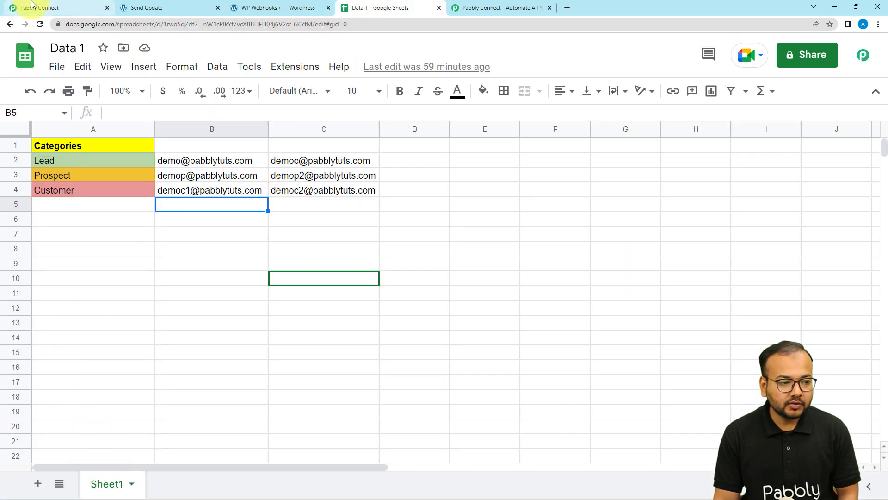
{"action": "left_click", "coordinate": [39, 8]}
Enter A as the lookup column, the column holding the categories.
{"action": "left_click", "coordinate": [226, 200]}
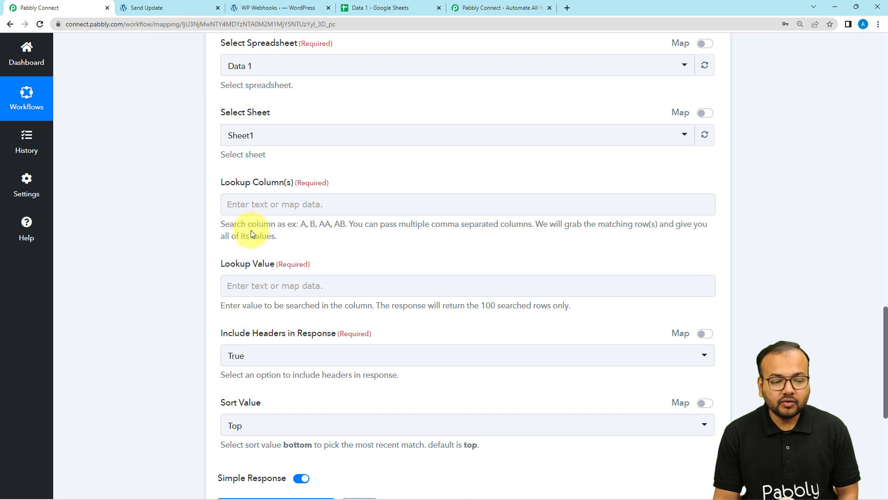
{"action": "left_click", "coordinate": [375, 8]}
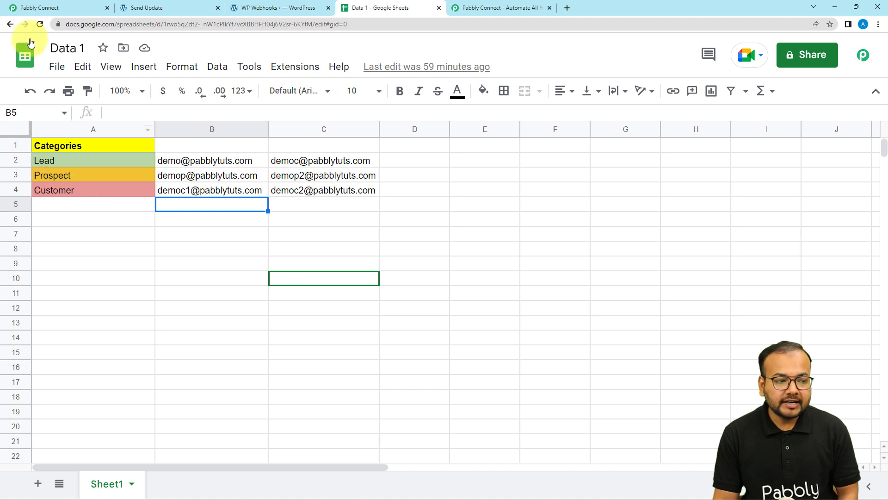
{"action": "left_click", "coordinate": [42, 8]}
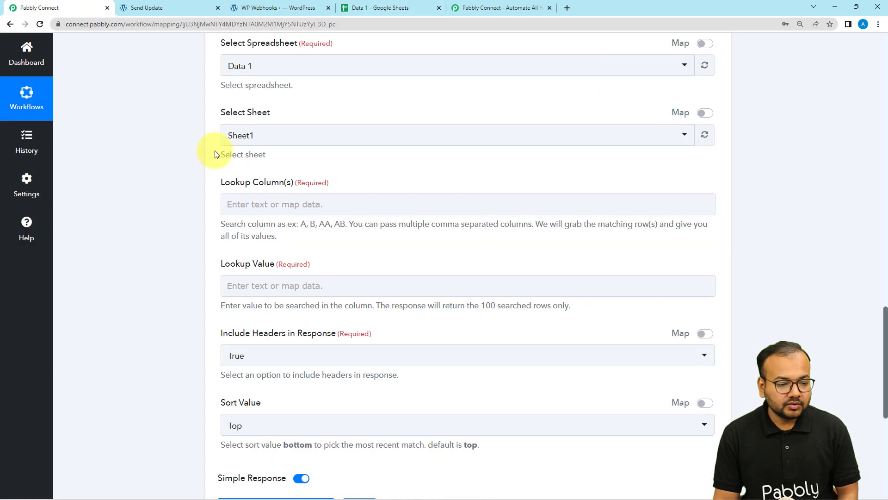
{"action": "left_click", "coordinate": [240, 209]}
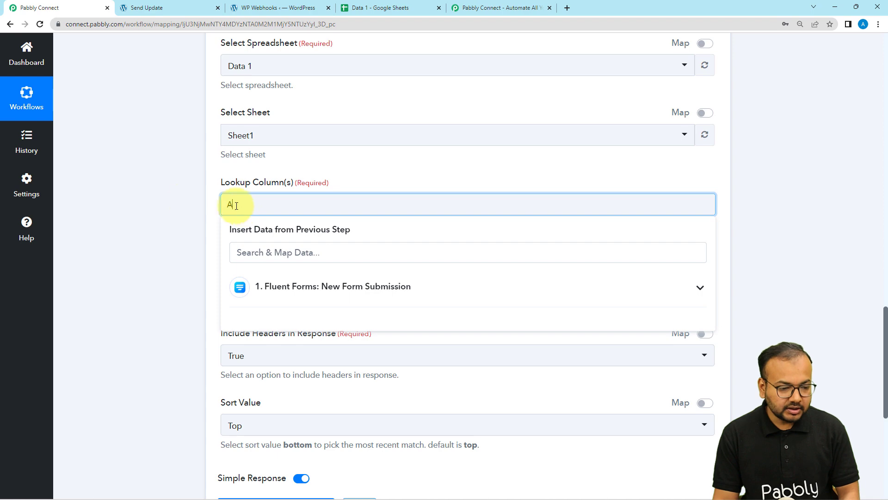
{"action": "left_click", "coordinate": [175, 198]}
{"action": "scroll", "coordinate": [175, 198], "scroll_direction": "down", "scroll_amount": 2}
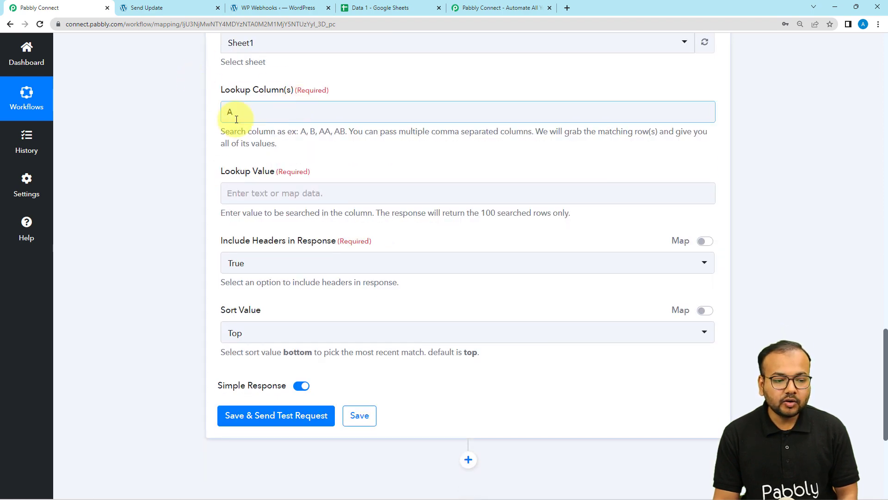
{"action": "scroll", "coordinate": [259, 193], "scroll_direction": "down", "scroll_amount": 1}
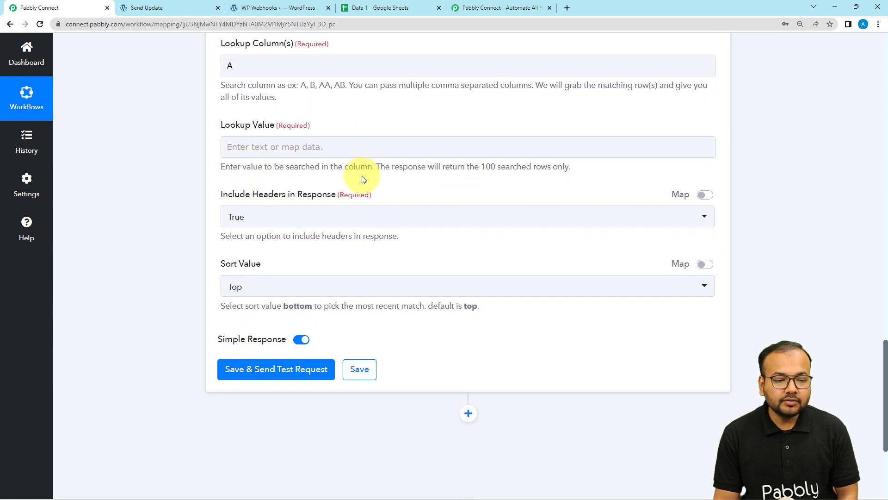
{"action": "scroll", "coordinate": [364, 179], "scroll_direction": "up", "scroll_amount": 15}
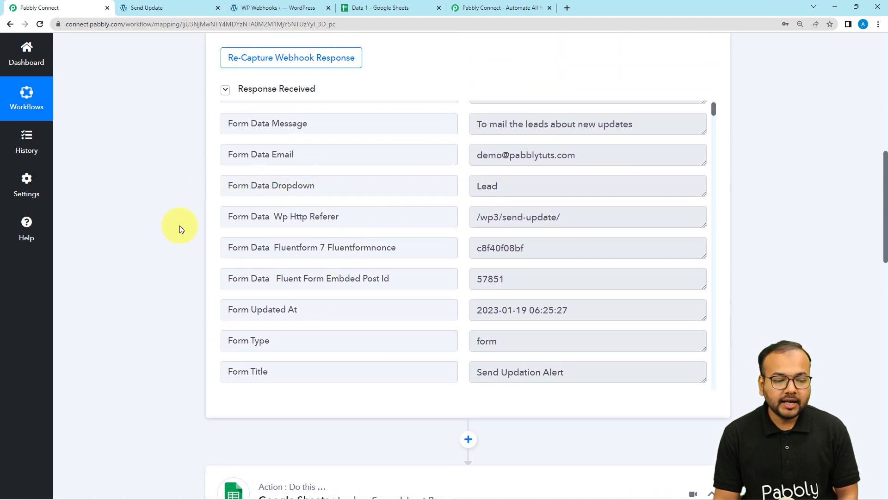
{"action": "scroll", "coordinate": [176, 227], "scroll_direction": "down", "scroll_amount": 8}
{"action": "scroll", "coordinate": [175, 227], "scroll_direction": "down", "scroll_amount": 9}
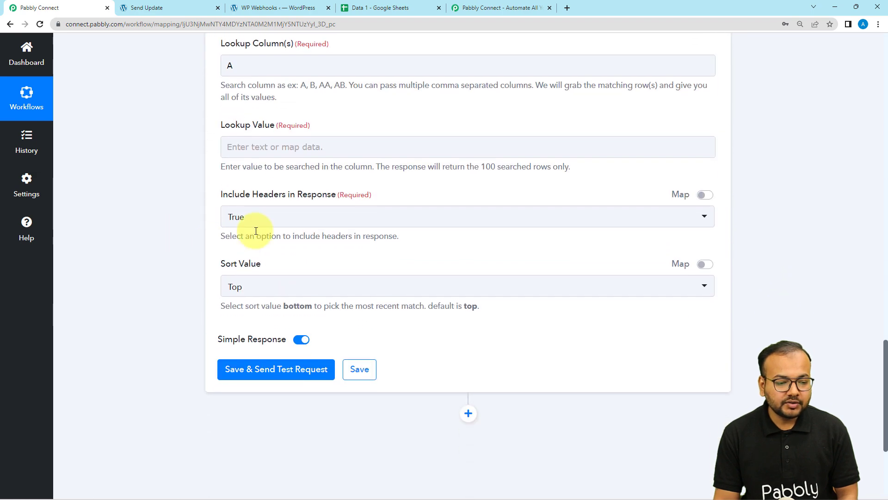
Map the form submission's Dropdown value (Lead) as the lookup value.
{"action": "left_click", "coordinate": [279, 145]}
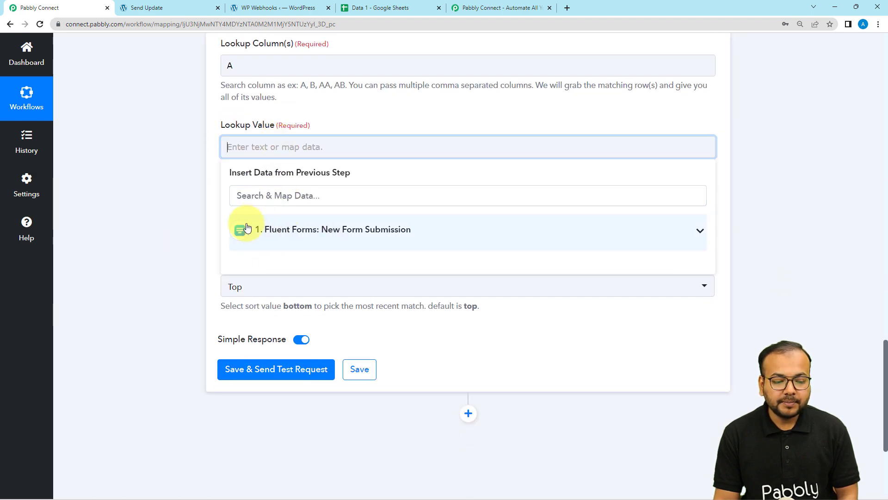
{"action": "left_click", "coordinate": [313, 242]}
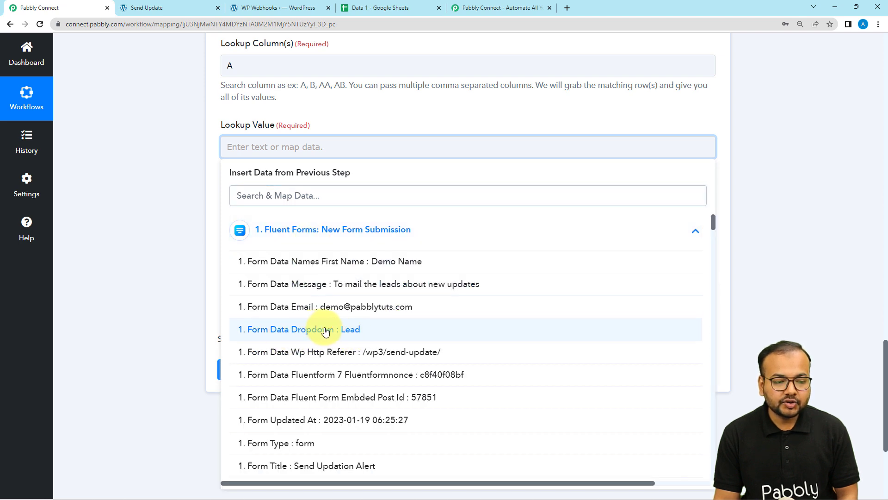
{"action": "left_click", "coordinate": [325, 332]}
{"action": "left_click", "coordinate": [191, 179]}
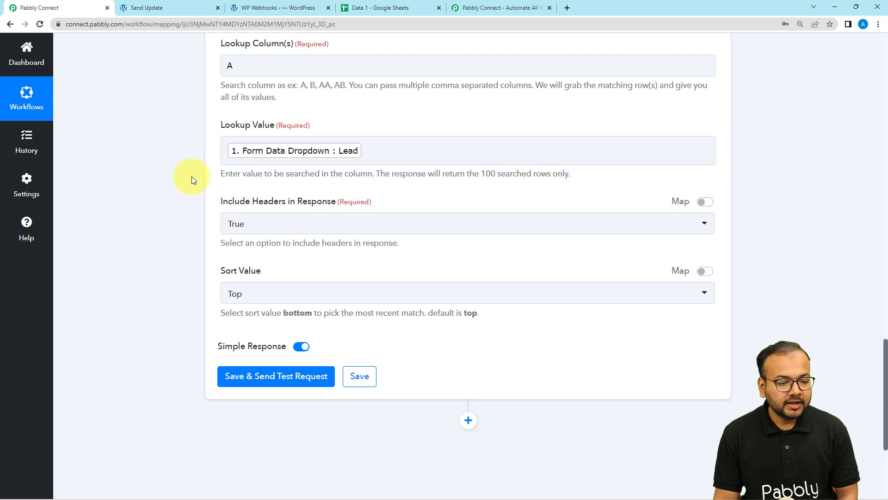
{"action": "scroll", "coordinate": [193, 178], "scroll_direction": "down", "scroll_amount": 1}
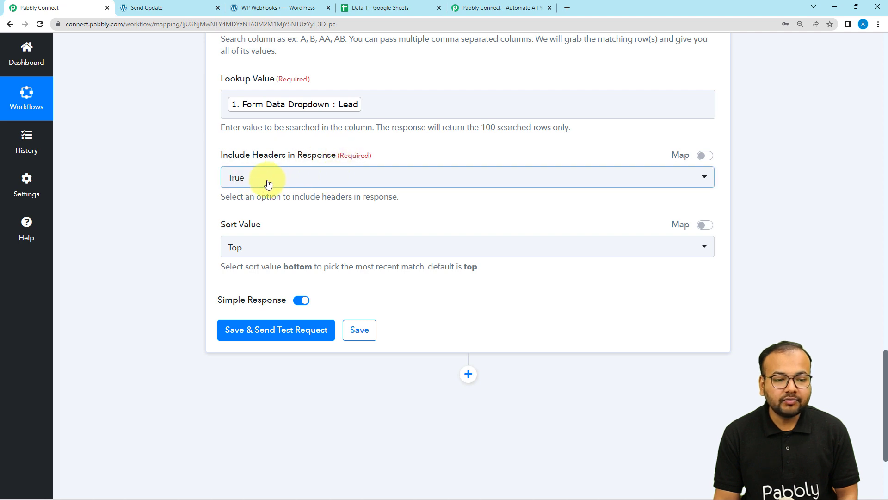
{"action": "left_click", "coordinate": [390, 6]}
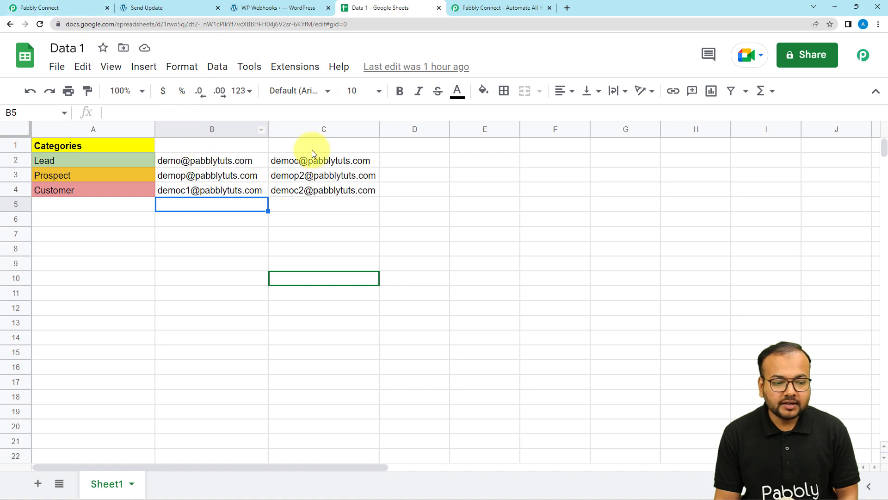
Exclude headers from the lookup, then save the step and run a test.
{"action": "left_click", "coordinate": [53, 8]}
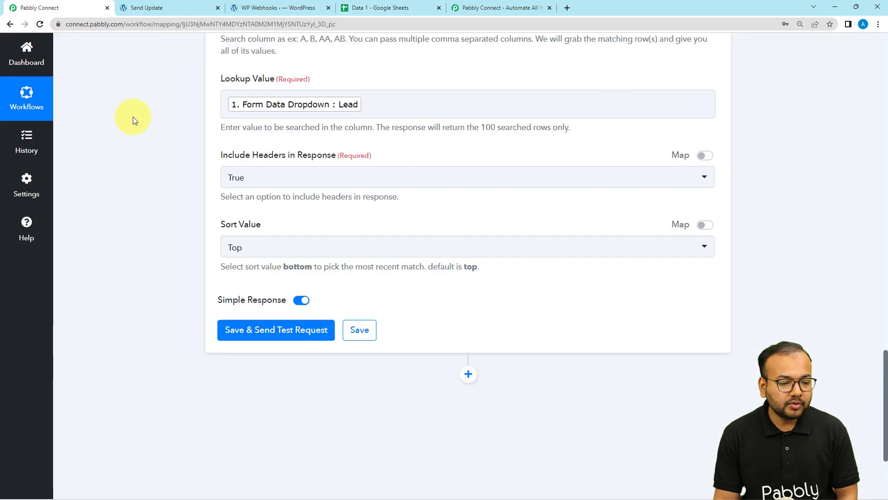
{"action": "left_click", "coordinate": [283, 186]}
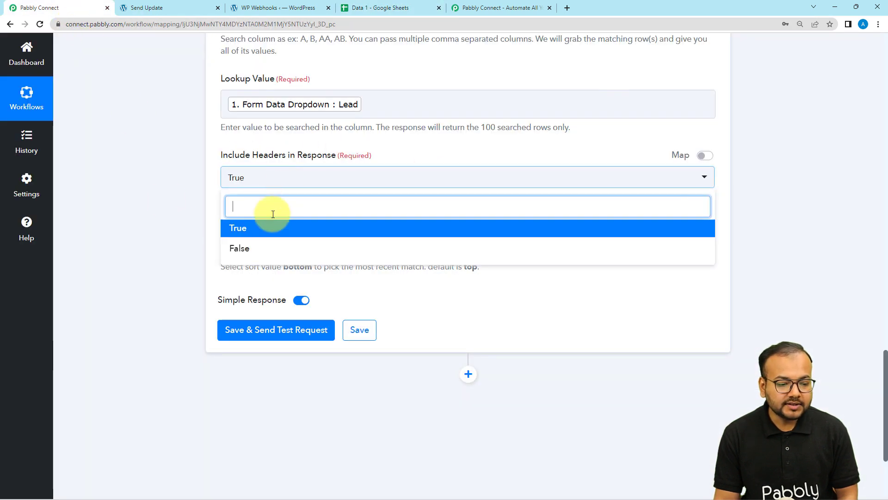
{"action": "left_click", "coordinate": [253, 249]}
{"action": "scroll", "coordinate": [185, 217], "scroll_direction": "down", "scroll_amount": 2}
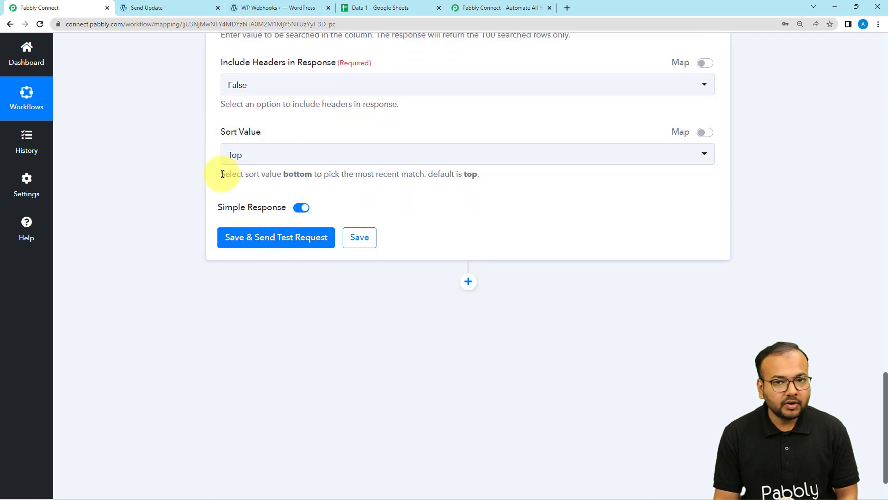
{"action": "left_click", "coordinate": [256, 248]}
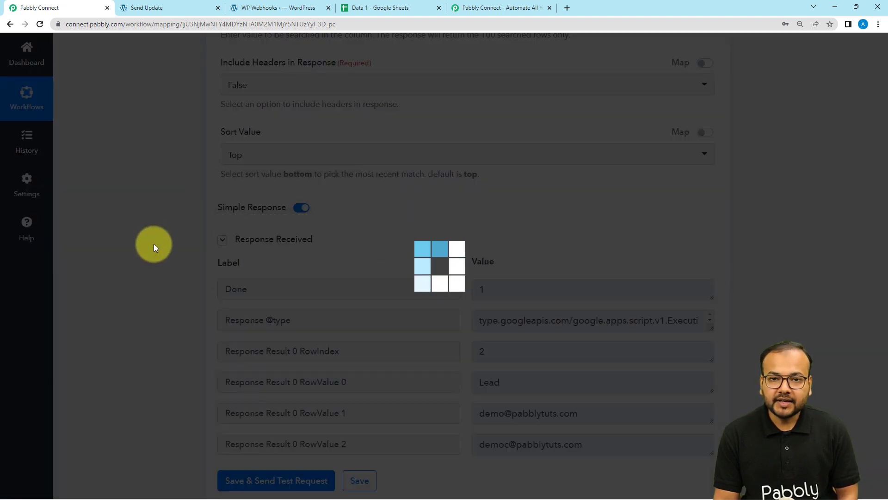
{"action": "scroll", "coordinate": [153, 244], "scroll_direction": "down", "scroll_amount": 4}
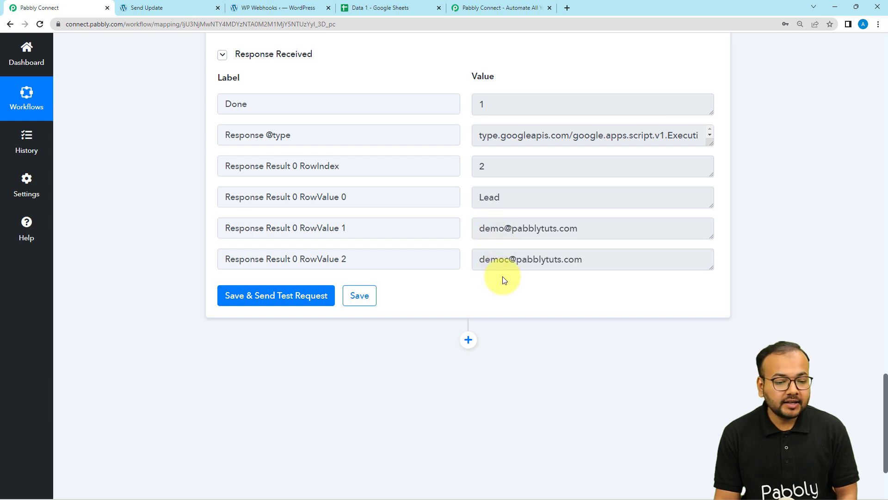
Verify the returned Lead emails against the spreadsheet's C2 and add a new step below.
{"action": "left_click", "coordinate": [407, 9]}
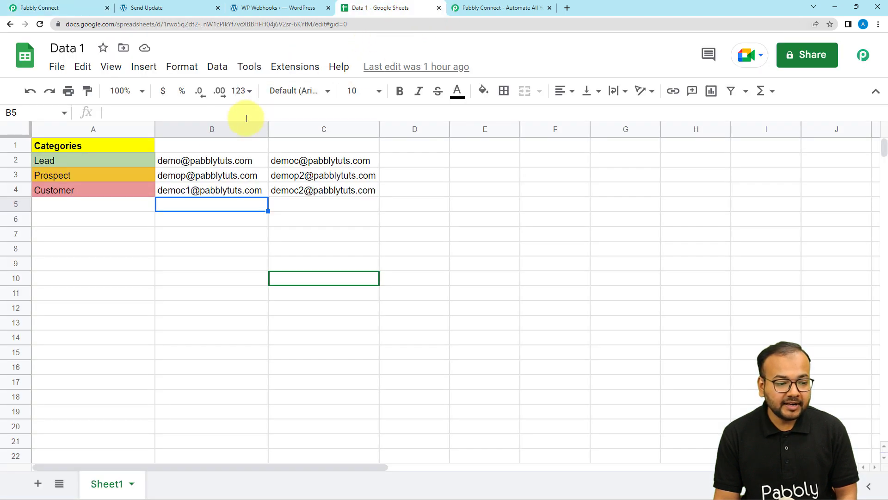
{"action": "left_click", "coordinate": [208, 162]}
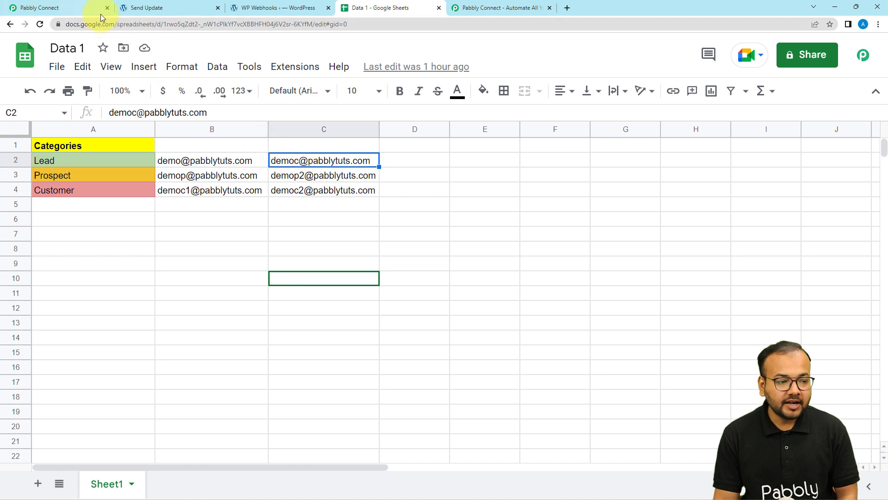
{"action": "left_click", "coordinate": [101, 10]}
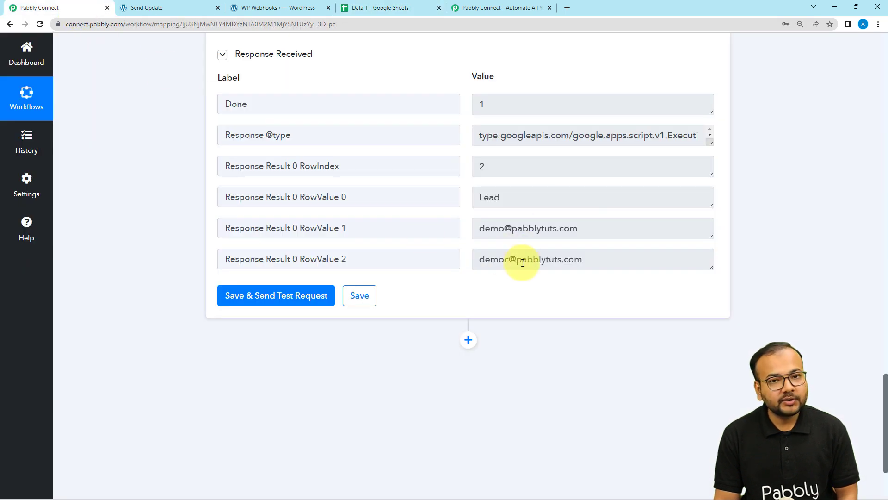
{"action": "scroll", "coordinate": [178, 193], "scroll_direction": "down", "scroll_amount": 2}
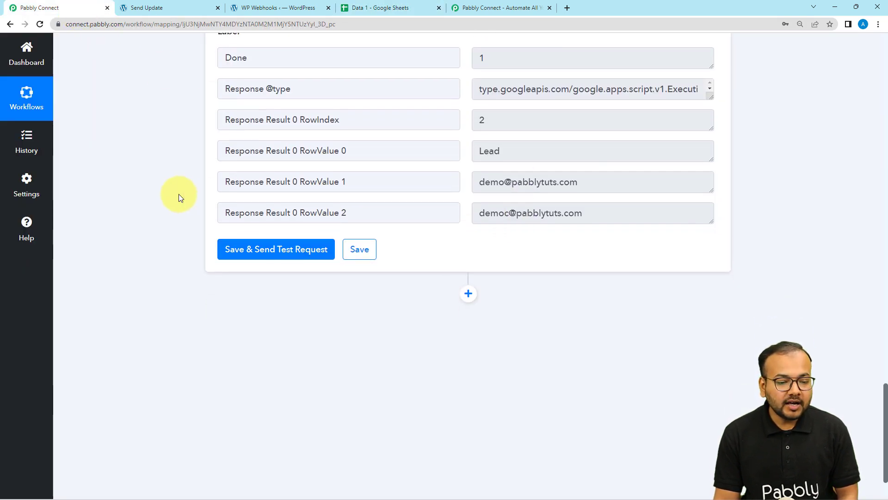
{"action": "scroll", "coordinate": [180, 197], "scroll_direction": "down", "scroll_amount": 1}
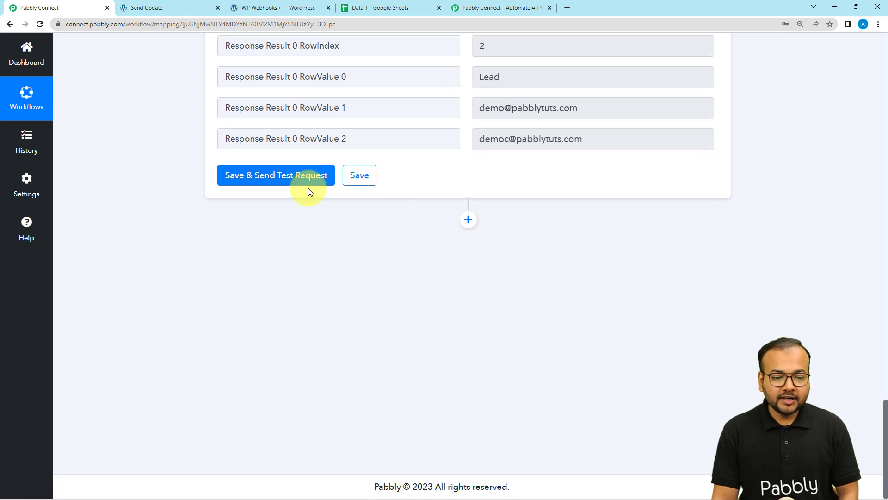
{"action": "left_click", "coordinate": [468, 220]}
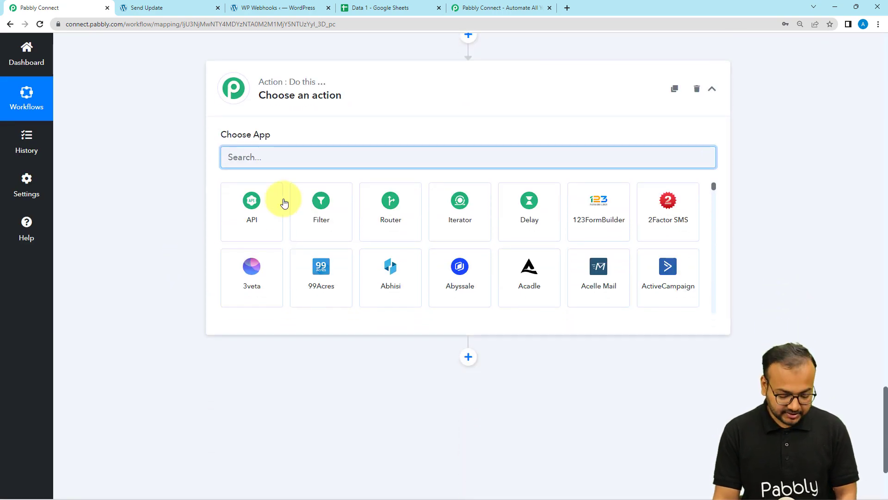
Set the new step to Gmail with the Send Email event and begin connecting an account.
{"action": "type", "text": "m"}
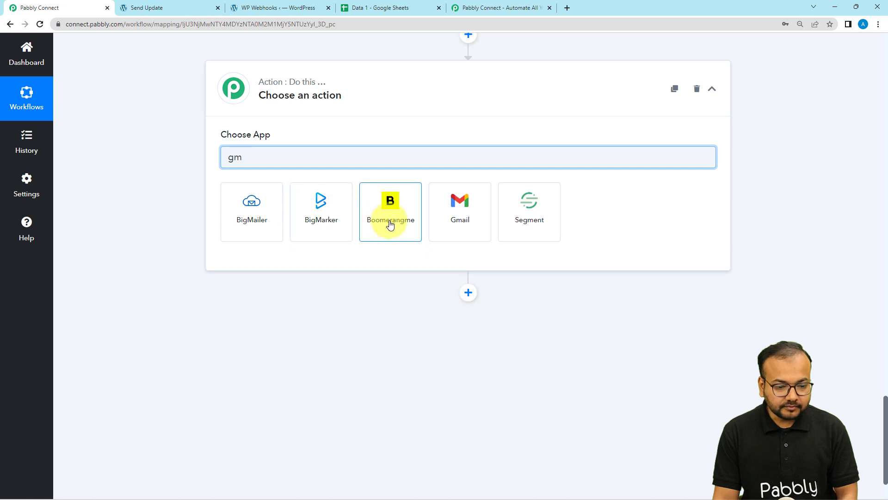
{"action": "left_click", "coordinate": [455, 213]}
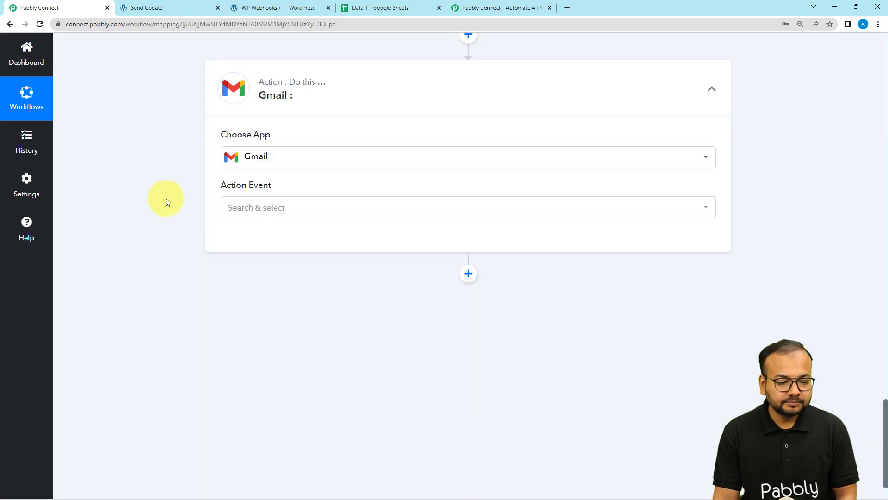
{"action": "left_click", "coordinate": [293, 153]}
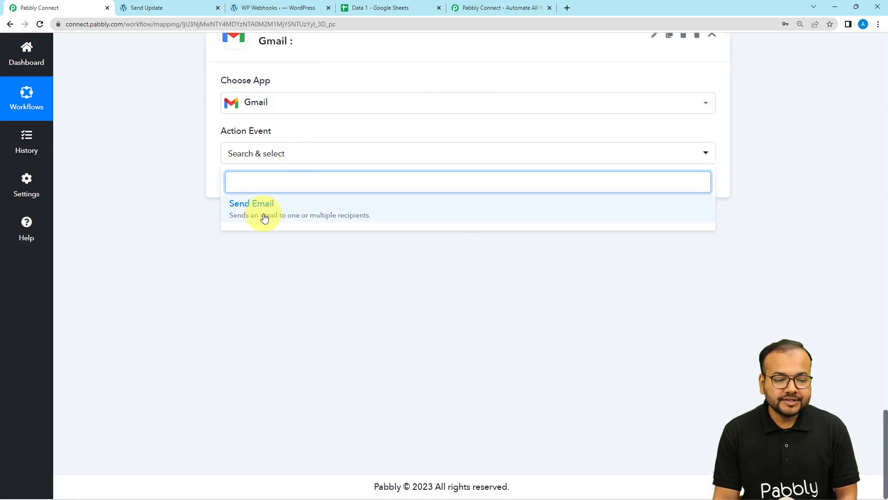
{"action": "left_click", "coordinate": [265, 214]}
{"action": "left_click", "coordinate": [225, 184]}
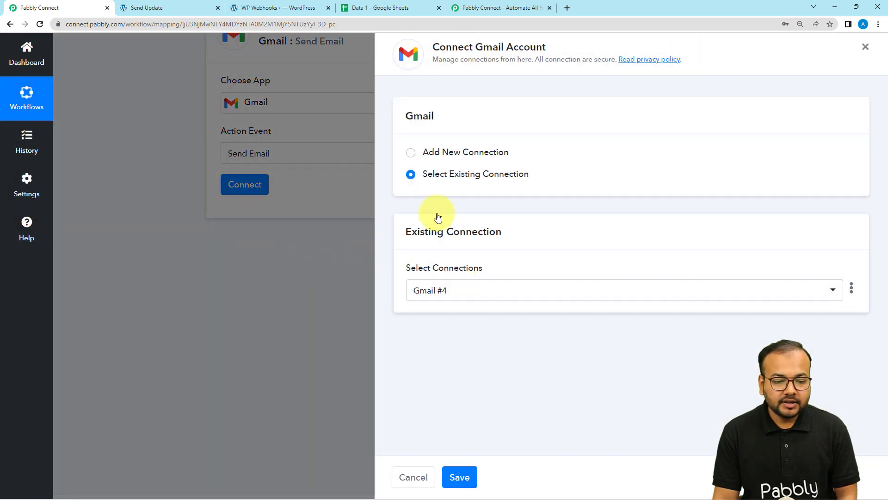
Create a new Gmail connection by signing in with the Google account and granting access.
{"action": "left_click", "coordinate": [410, 153]}
{"action": "left_click", "coordinate": [443, 281]}
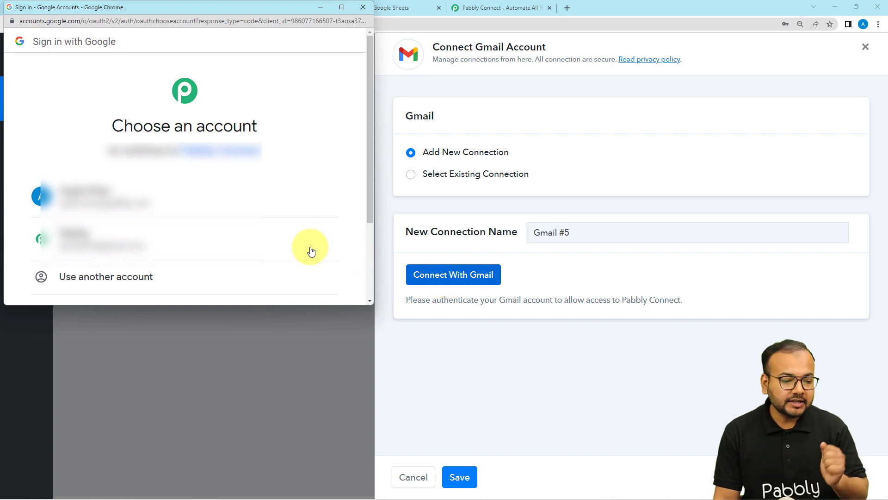
{"action": "left_click", "coordinate": [241, 237]}
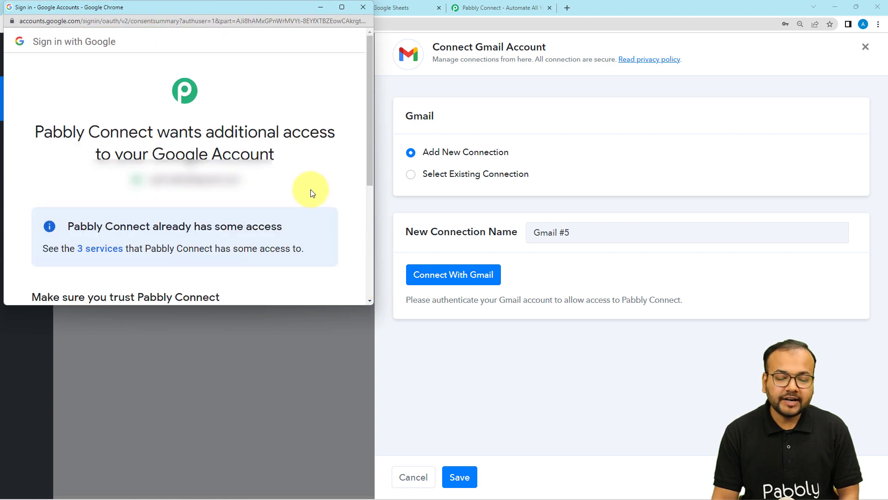
{"action": "scroll", "coordinate": [323, 185], "scroll_direction": "down", "scroll_amount": 4}
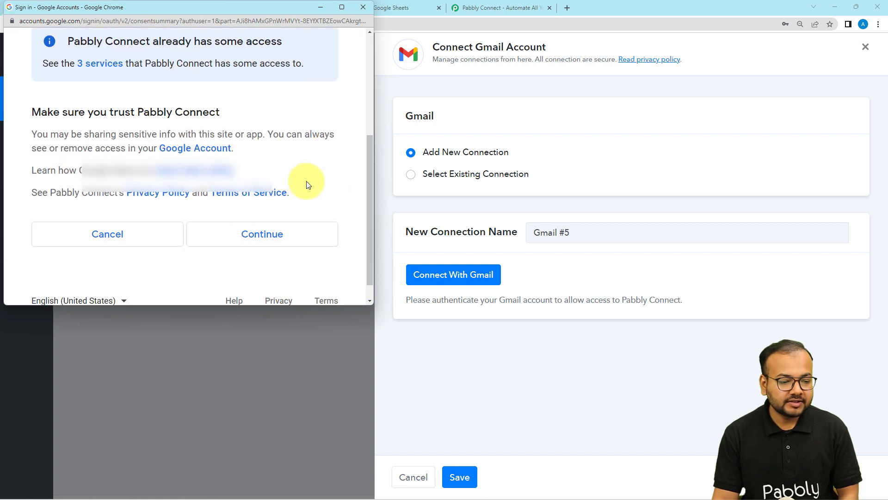
{"action": "left_click", "coordinate": [291, 234]}
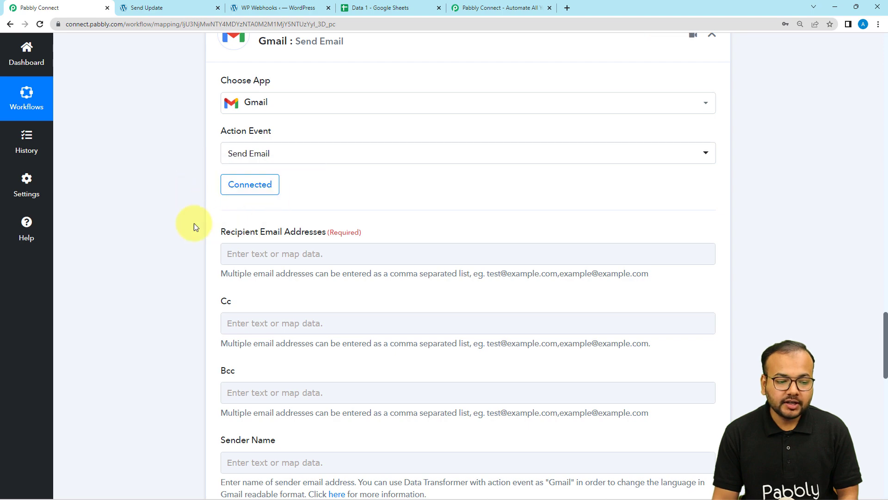
Fill Recipient Email Addresses with the lookup's RowValue 1 and RowValue 2, comma-separated.
{"action": "scroll", "coordinate": [192, 225], "scroll_direction": "down", "scroll_amount": 2}
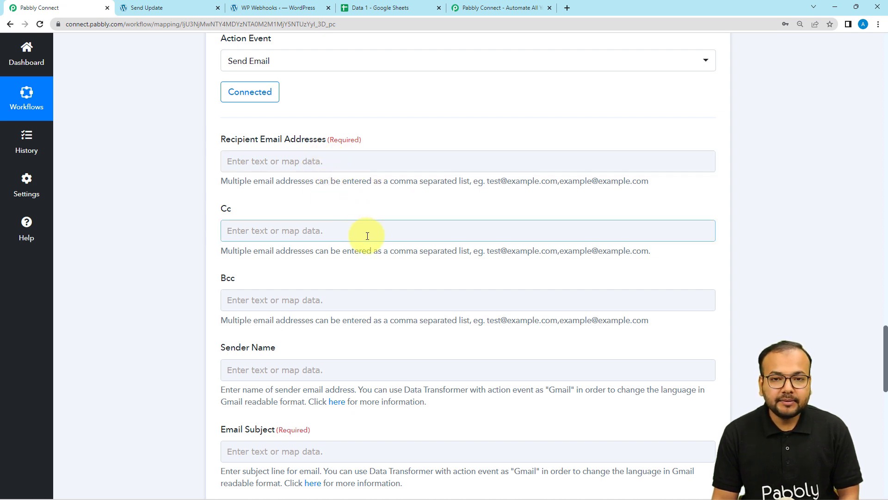
{"action": "scroll", "coordinate": [367, 236], "scroll_direction": "up", "scroll_amount": 7}
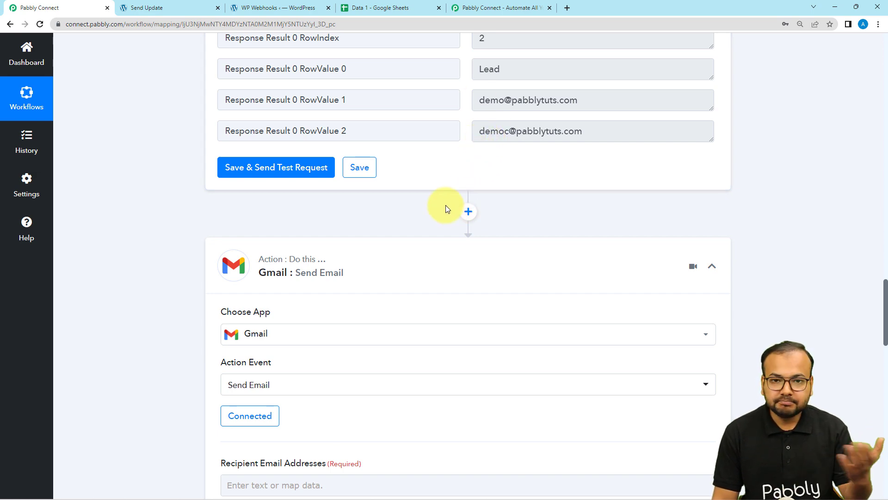
{"action": "scroll", "coordinate": [446, 204], "scroll_direction": "down", "scroll_amount": 5}
{"action": "left_click", "coordinate": [338, 208]}
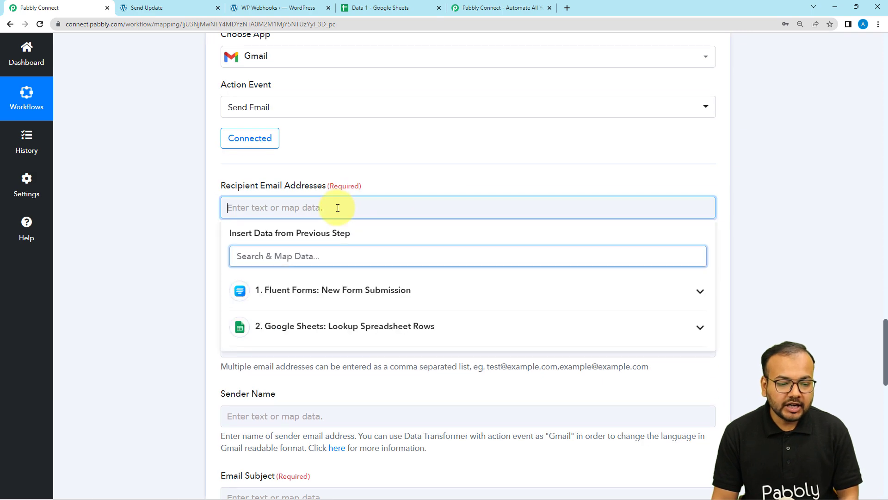
{"action": "left_click", "coordinate": [318, 326]}
{"action": "scroll", "coordinate": [313, 394], "scroll_direction": "down", "scroll_amount": 2}
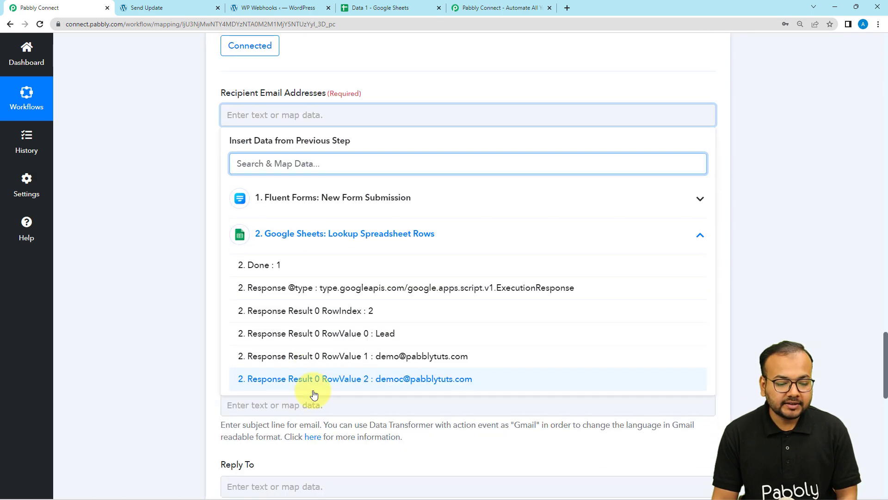
{"action": "left_click", "coordinate": [326, 359]}
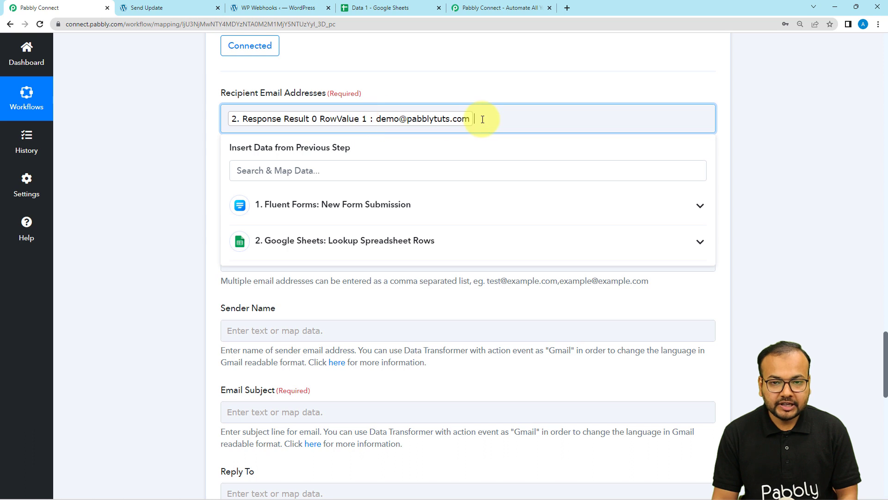
{"action": "type", "text": ","}
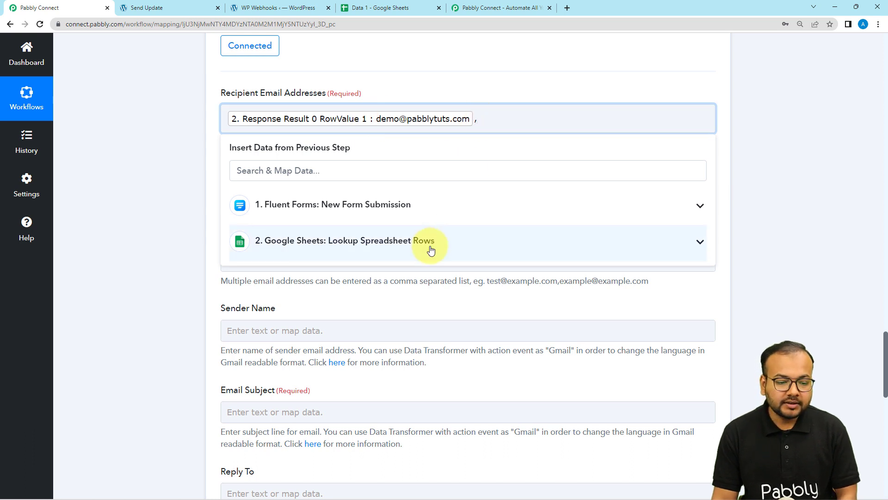
{"action": "left_click", "coordinate": [429, 242]}
{"action": "left_click", "coordinate": [400, 387]}
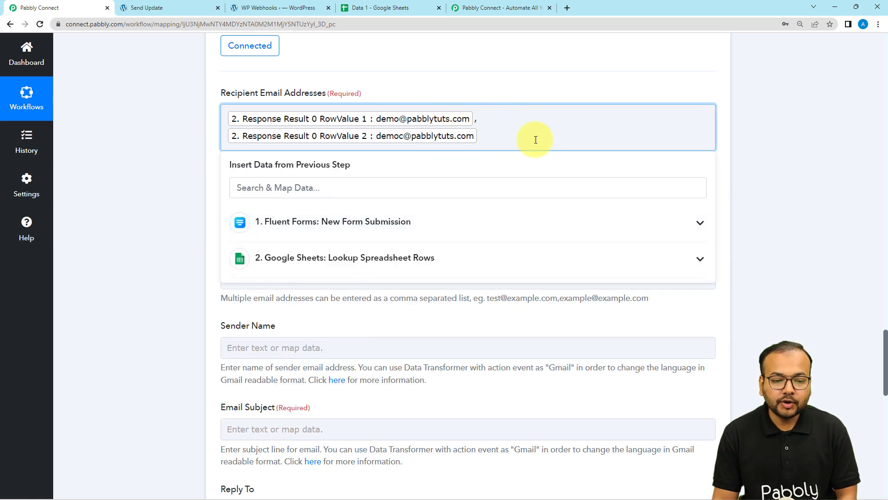
{"action": "left_click", "coordinate": [201, 174]}
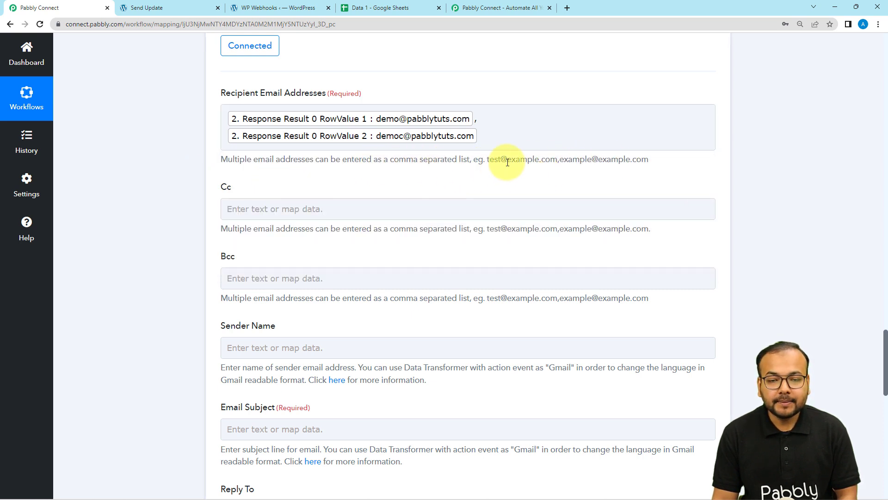
{"action": "scroll", "coordinate": [353, 188], "scroll_direction": "down", "scroll_amount": 2}
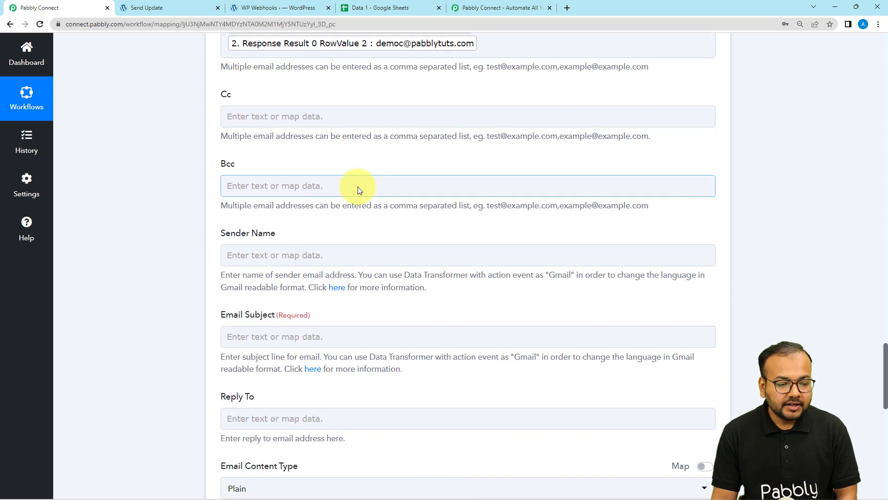
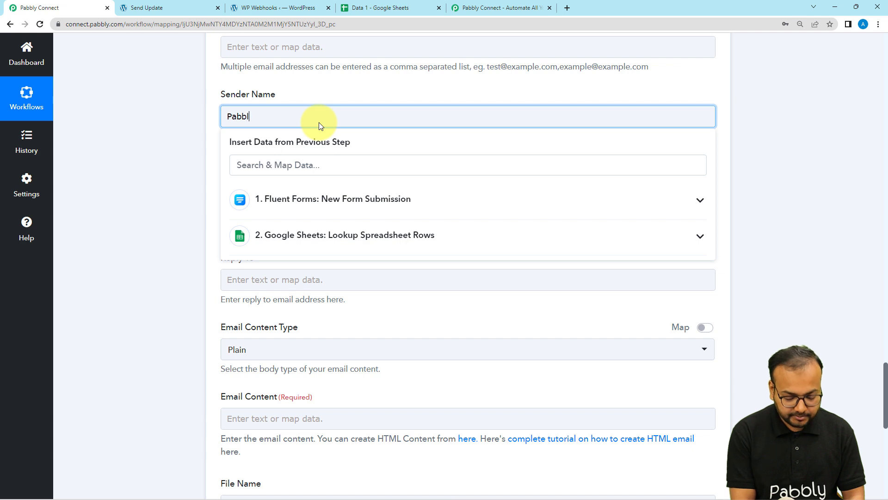
Set the email's sender name to 'Pabbly team' and subject to 'New Update Alert!'.
{"action": "type", "text": "m"}
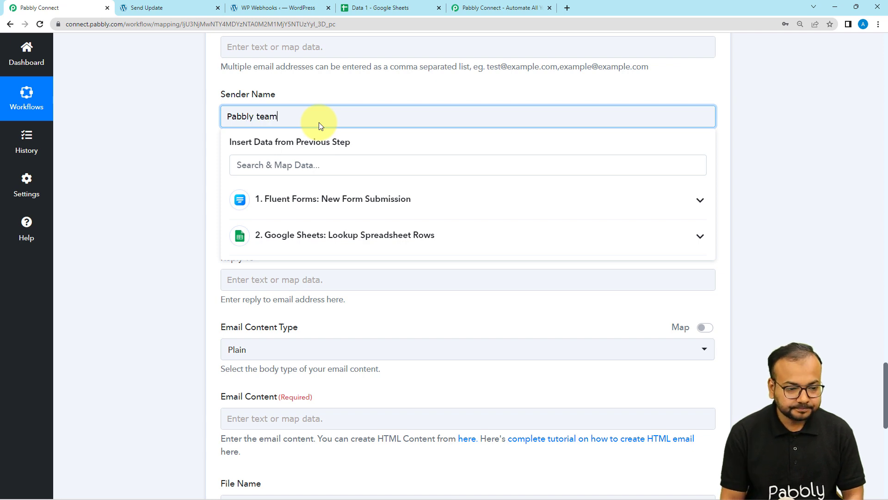
{"action": "left_click", "coordinate": [329, 88]}
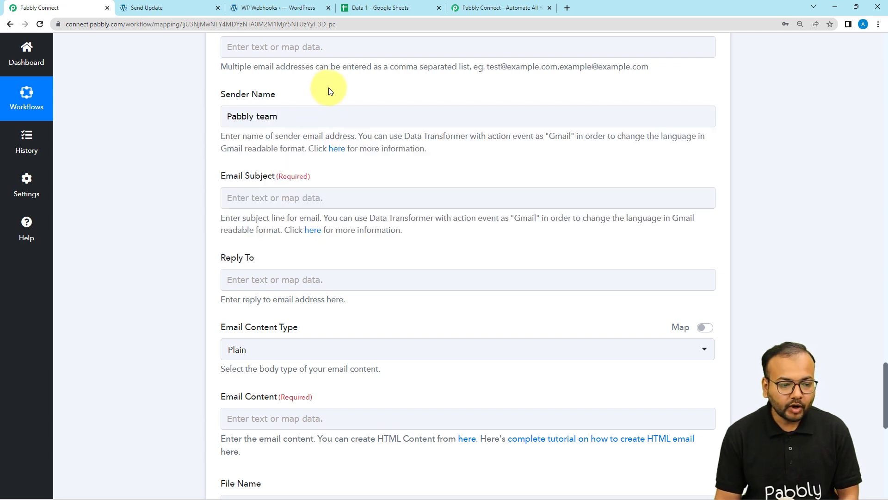
{"action": "left_click", "coordinate": [319, 196]}
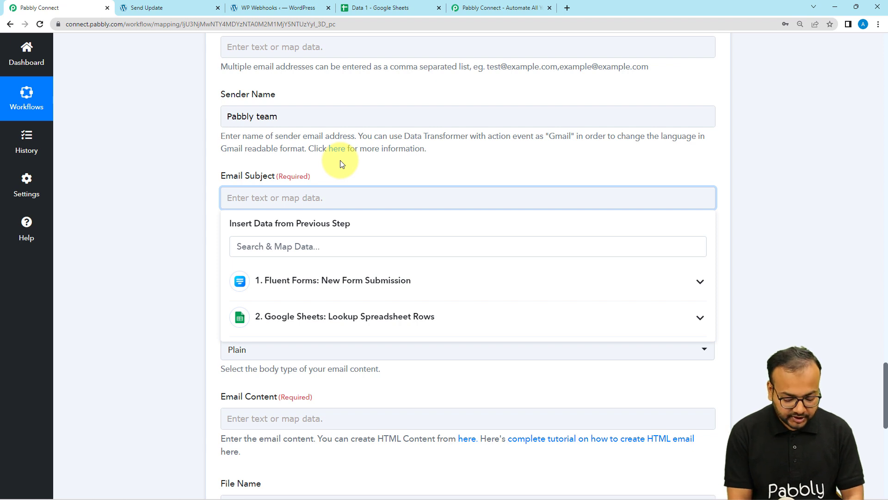
{"action": "type", "text": "New Update Alert!"}
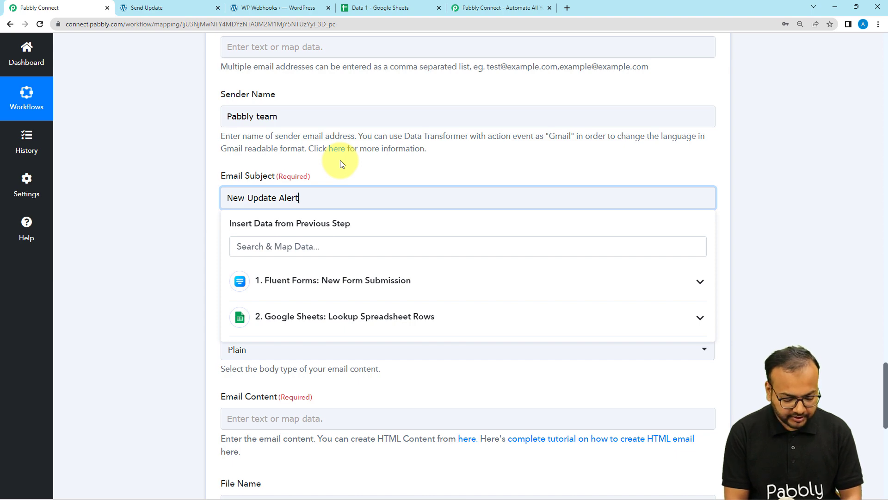
{"action": "left_click", "coordinate": [156, 133]}
{"action": "scroll", "coordinate": [160, 150], "scroll_direction": "down", "scroll_amount": 2}
{"action": "scroll", "coordinate": [159, 157], "scroll_direction": "down", "scroll_amount": 5}
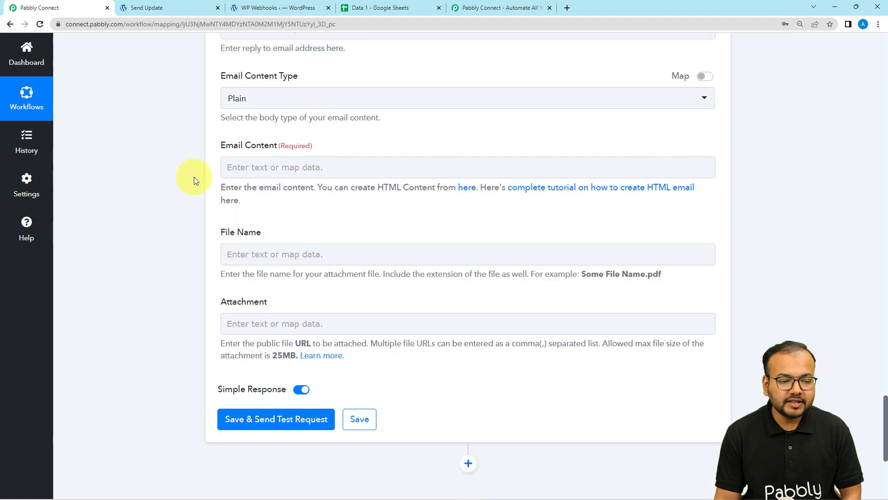
Start the email body with 'Hey' and check the recipient addresses in the Data 1 spreadsheet.
{"action": "scroll", "coordinate": [254, 109], "scroll_direction": "up", "scroll_amount": 2}
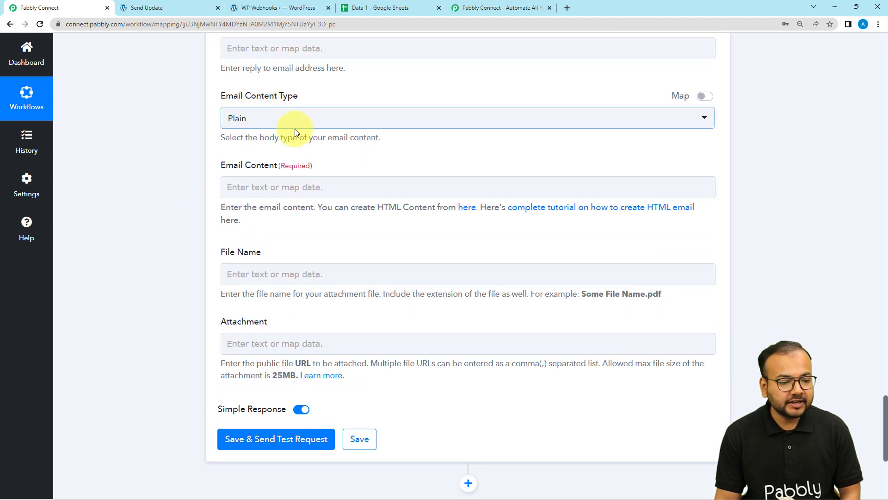
{"action": "left_click", "coordinate": [258, 187]}
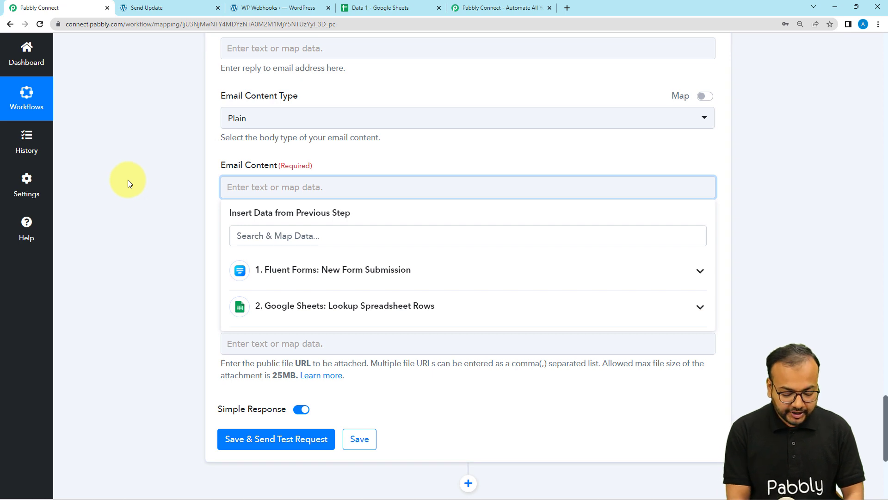
{"action": "type", "text": "Hey"}
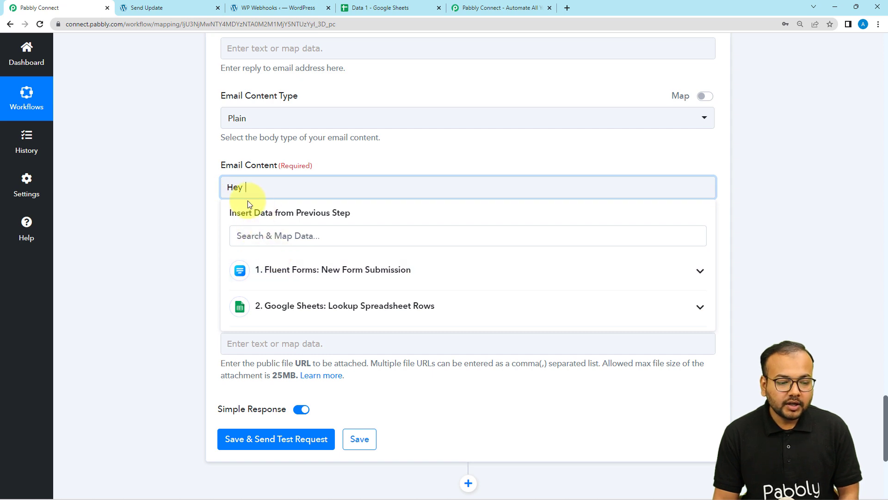
{"action": "left_click", "coordinate": [244, 190]}
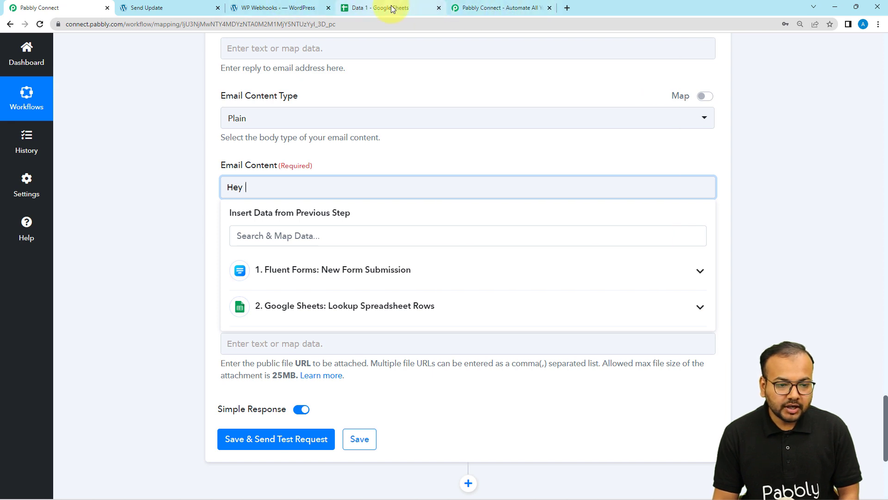
{"action": "left_click", "coordinate": [377, 7]}
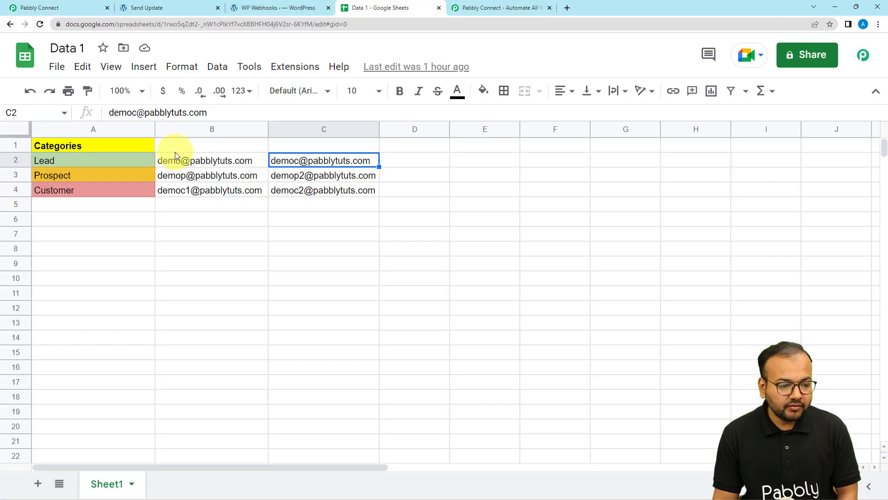
{"action": "left_click", "coordinate": [23, 7]}
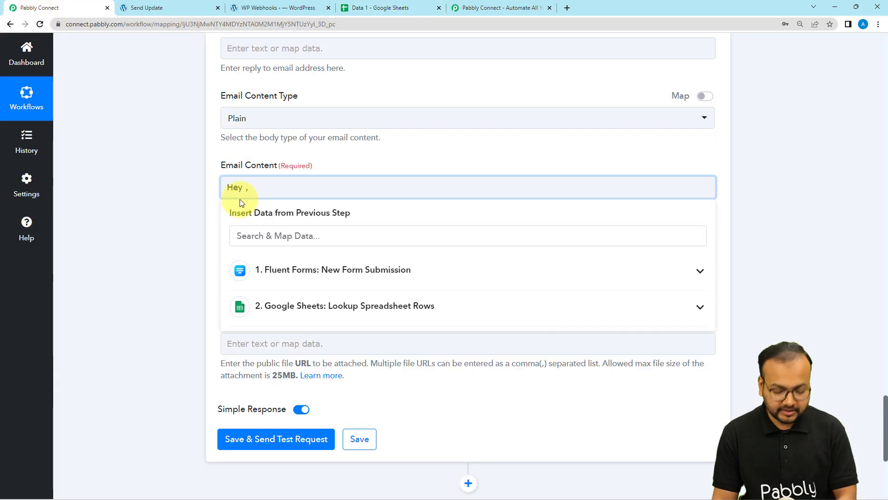
Paste the Send Email feature announcement on a new line below the greeting.
{"action": "key", "text": "Return"}
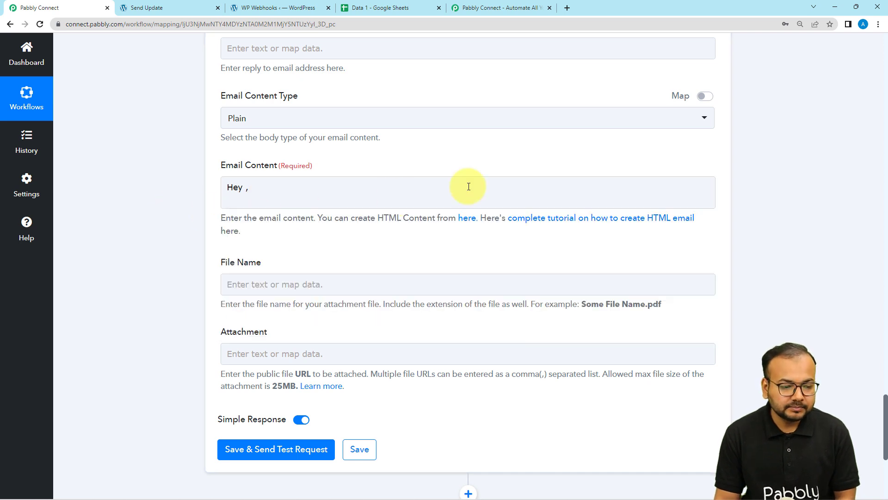
{"action": "type", "text": "We’re excited to announce the launch of one of our most requested features – Send Email! It’s now easy to send automated Emails.  To learn more about this feature, check out this support article. As always, let us know if there’s anything we can do to make your experience better. Your feedback is always appreciated. Thanks for using Pabbly Connect."}
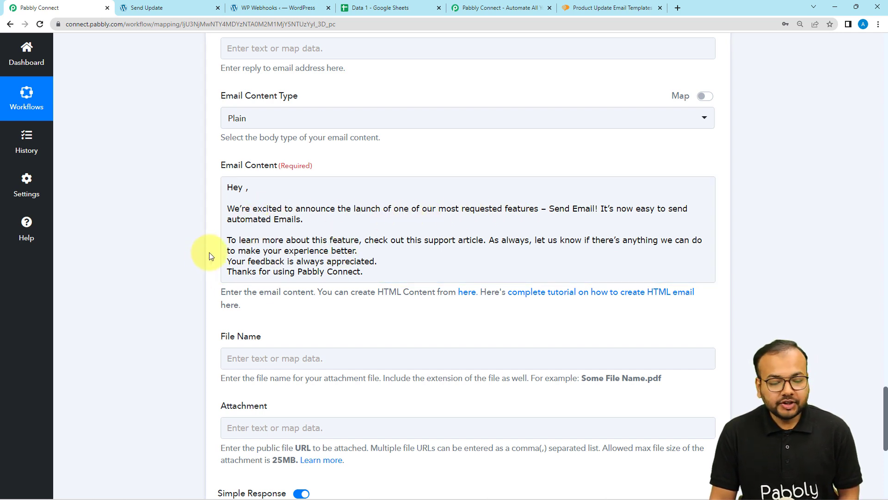
{"action": "scroll", "coordinate": [209, 252], "scroll_direction": "up", "scroll_amount": 7}
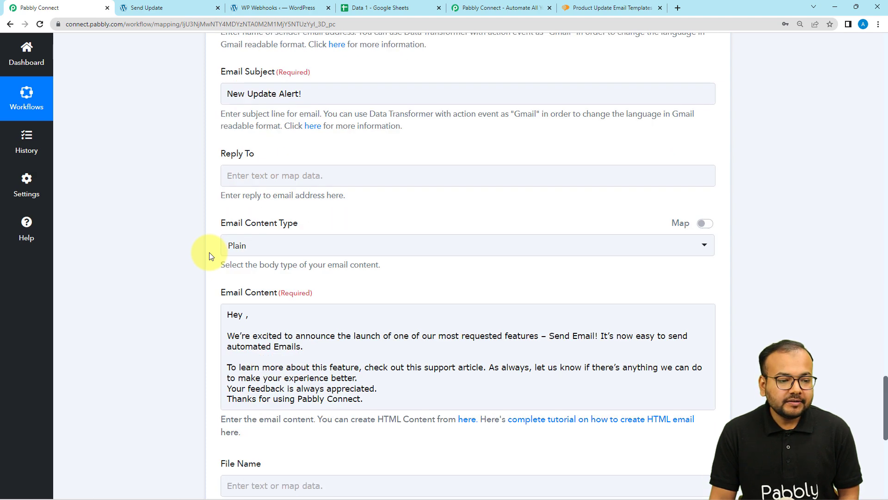
{"action": "scroll", "coordinate": [209, 252], "scroll_direction": "up", "scroll_amount": 4}
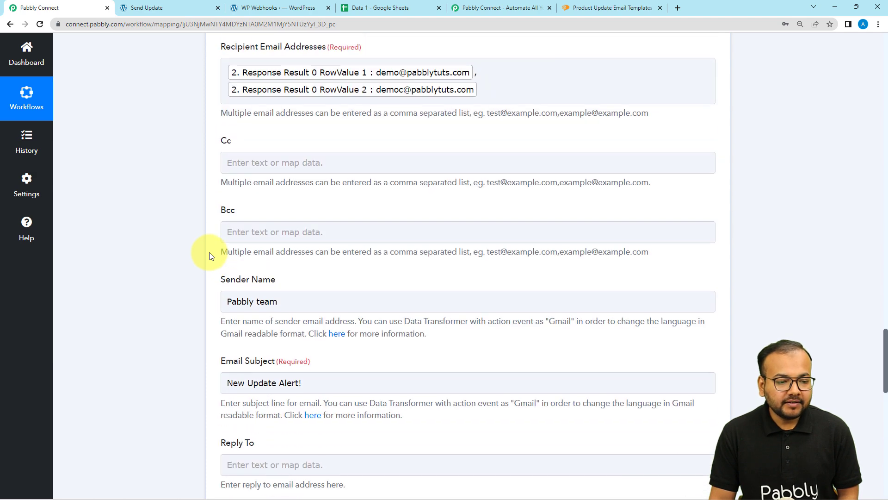
{"action": "scroll", "coordinate": [145, 229], "scroll_direction": "down", "scroll_amount": 13}
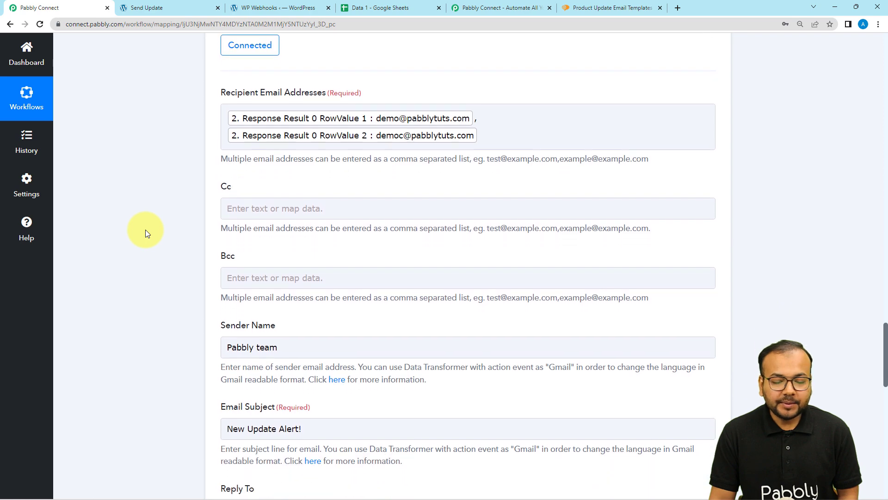
{"action": "scroll", "coordinate": [149, 230], "scroll_direction": "down", "scroll_amount": 2}
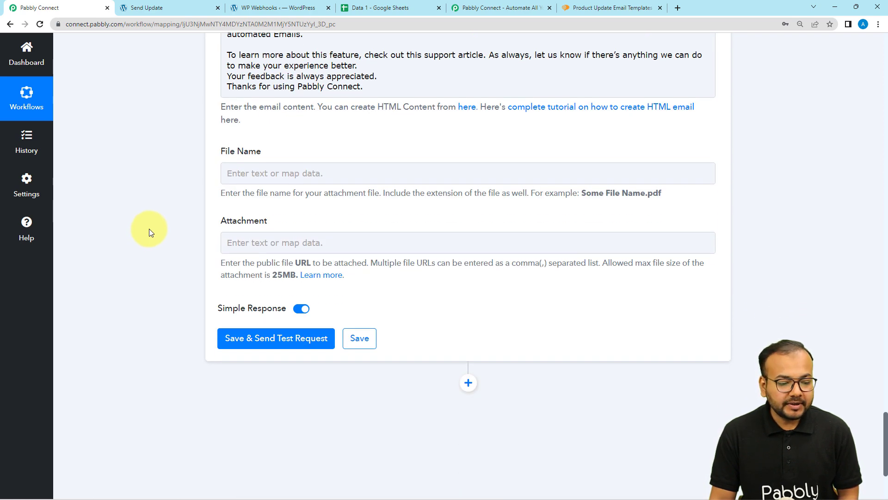
Send a test request from the Gmail step and review the response received.
{"action": "left_click", "coordinate": [258, 340]}
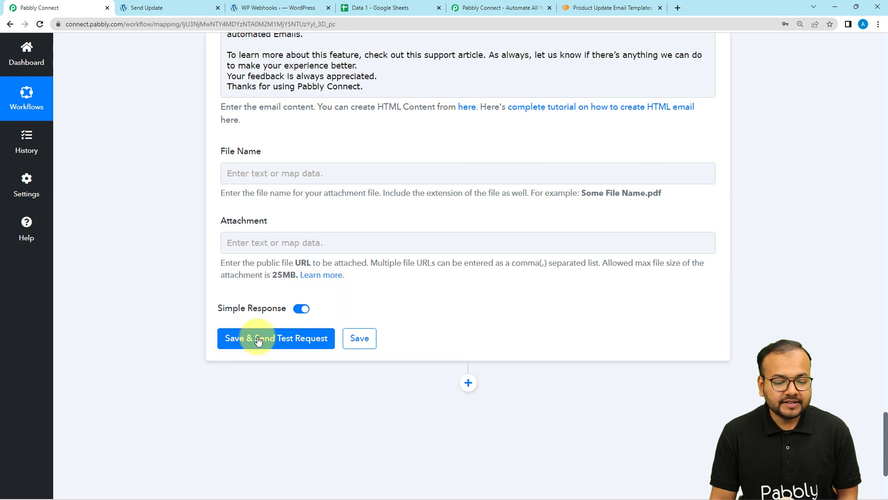
{"action": "scroll", "coordinate": [361, 369], "scroll_direction": "up", "scroll_amount": 12}
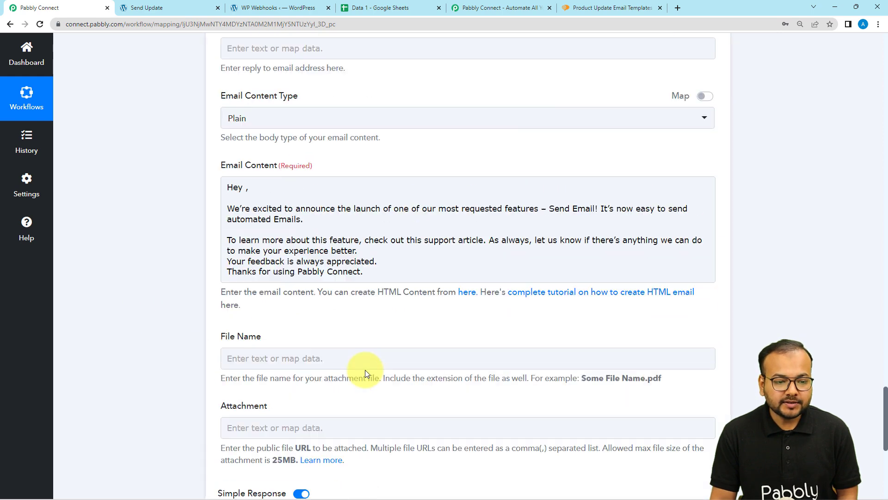
{"action": "scroll", "coordinate": [368, 364], "scroll_direction": "up", "scroll_amount": 5}
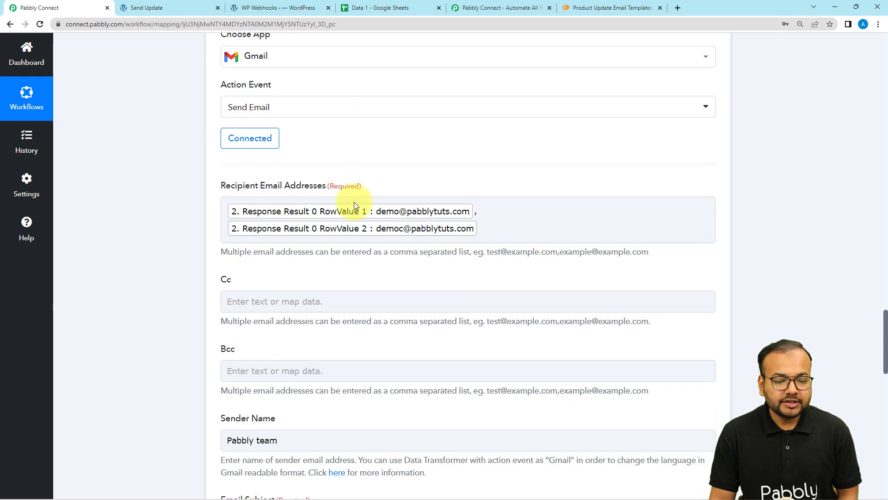
{"action": "scroll", "coordinate": [136, 201], "scroll_direction": "down", "scroll_amount": 14}
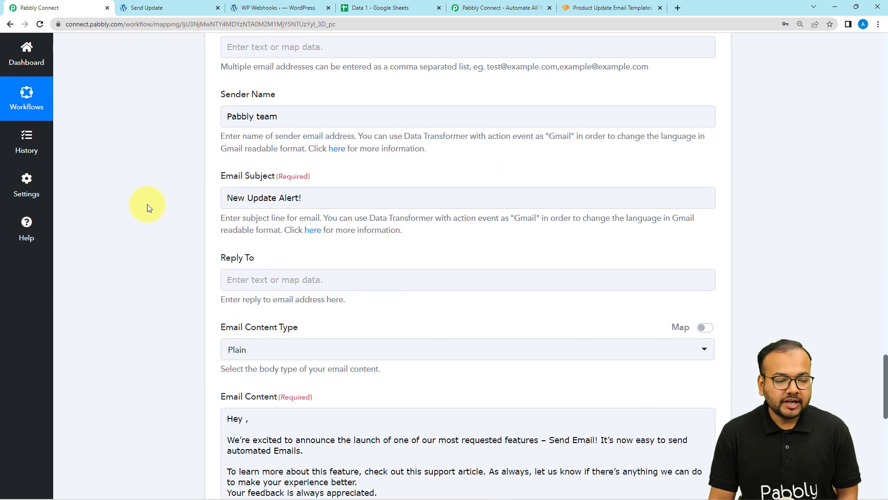
{"action": "scroll", "coordinate": [148, 205], "scroll_direction": "down", "scroll_amount": 2}
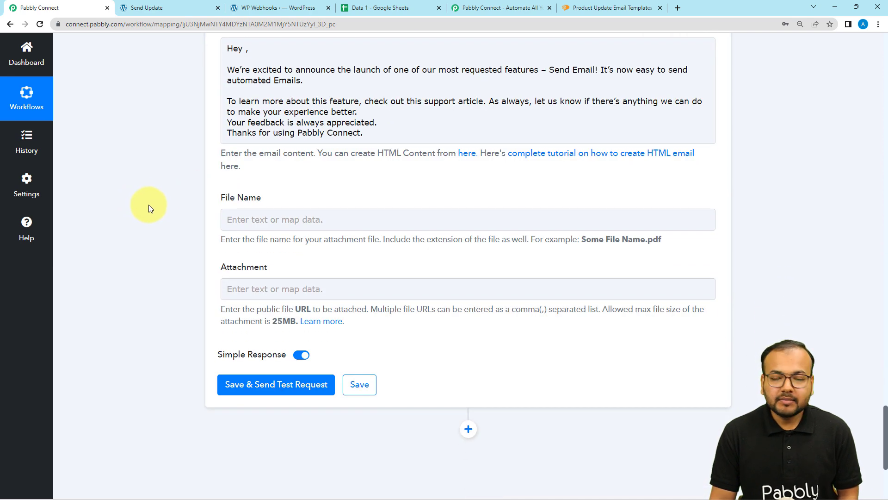
{"action": "scroll", "coordinate": [149, 204], "scroll_direction": "up", "scroll_amount": 2}
{"action": "scroll", "coordinate": [148, 204], "scroll_direction": "down", "scroll_amount": 4}
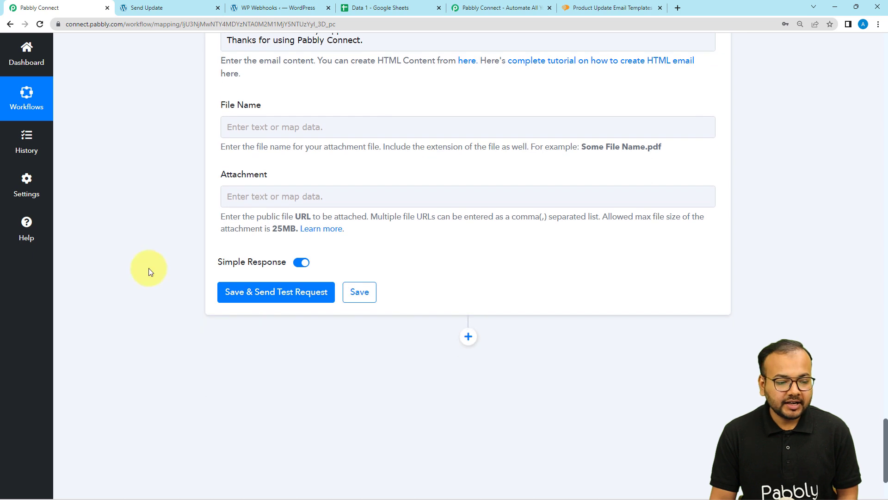
{"action": "left_click", "coordinate": [244, 293]}
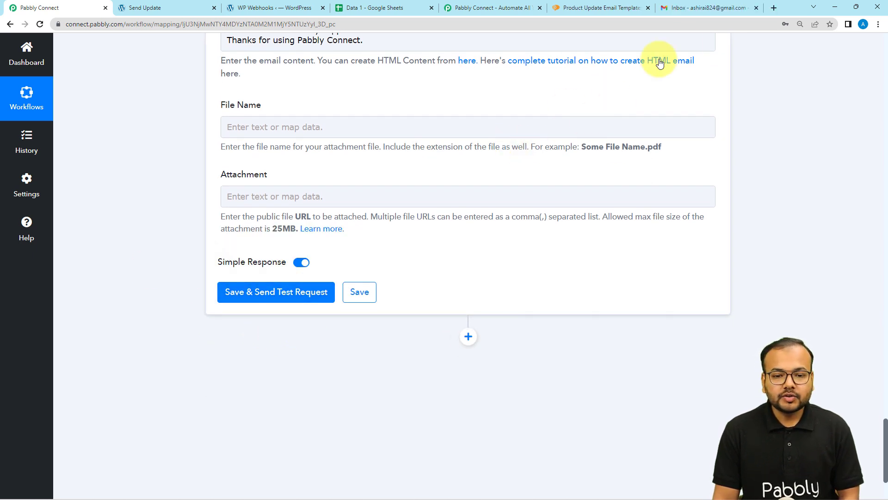
Save and resend the test email, then confirm 'New Update Alert!' arrived in Gmail.
{"action": "left_click", "coordinate": [700, 9]}
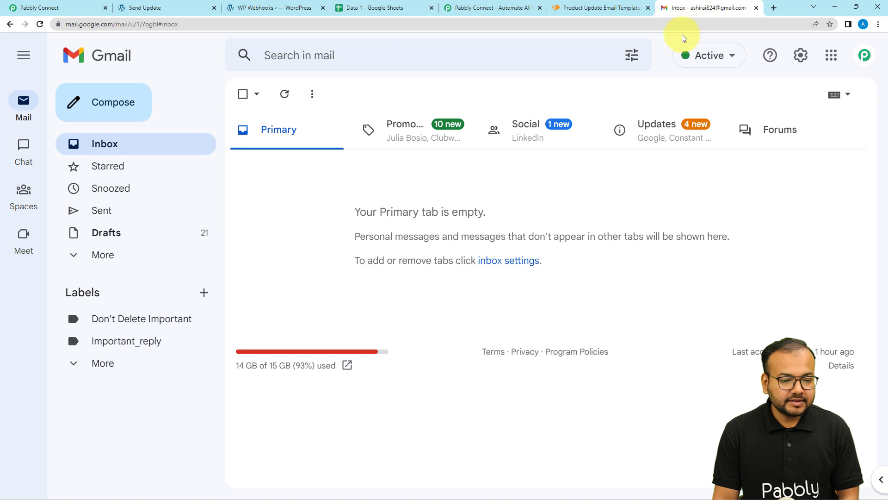
{"action": "left_click", "coordinate": [67, 5]}
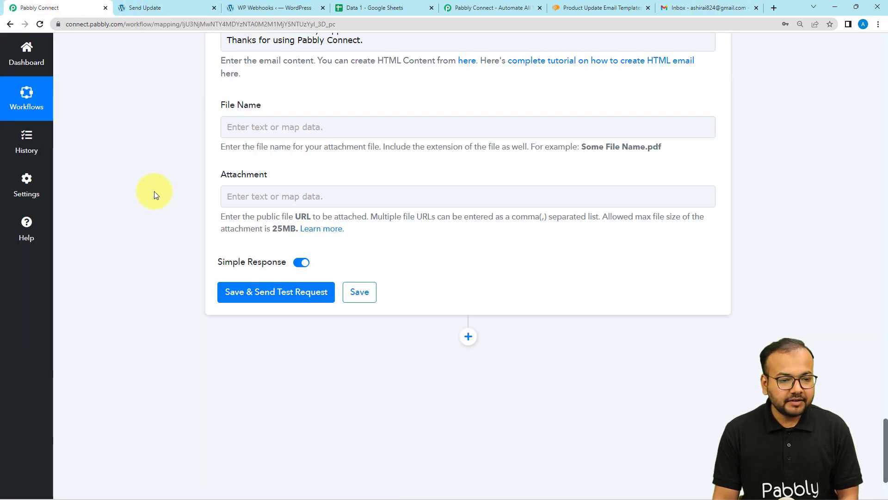
{"action": "left_click", "coordinate": [221, 291]}
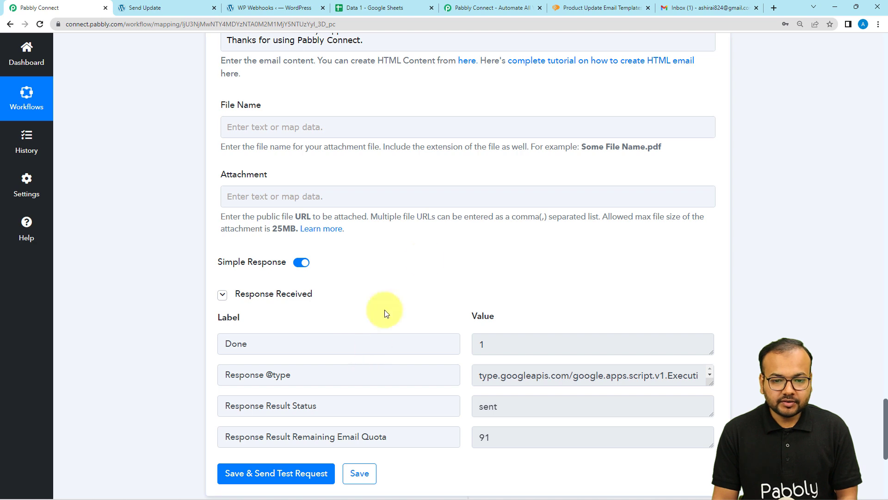
{"action": "left_click", "coordinate": [708, 16]}
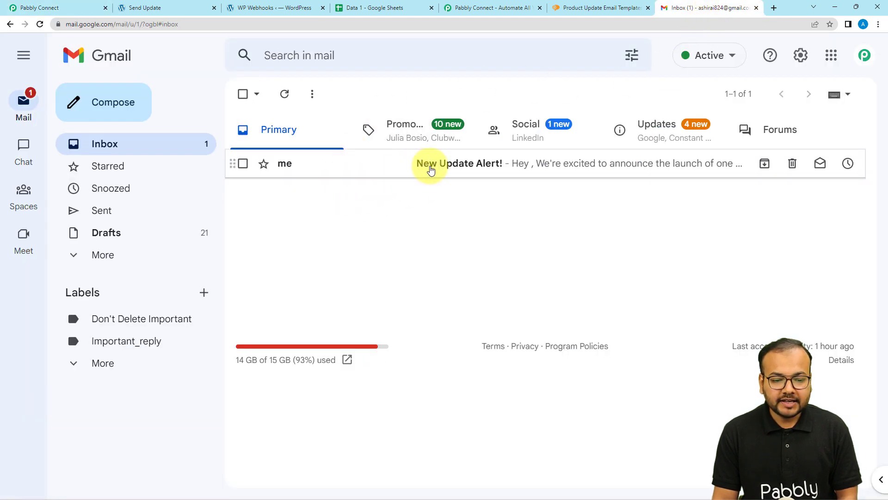
Read the 'New Update Alert!' email's recipients and body, then return to the workflow.
{"action": "left_click", "coordinate": [477, 168]}
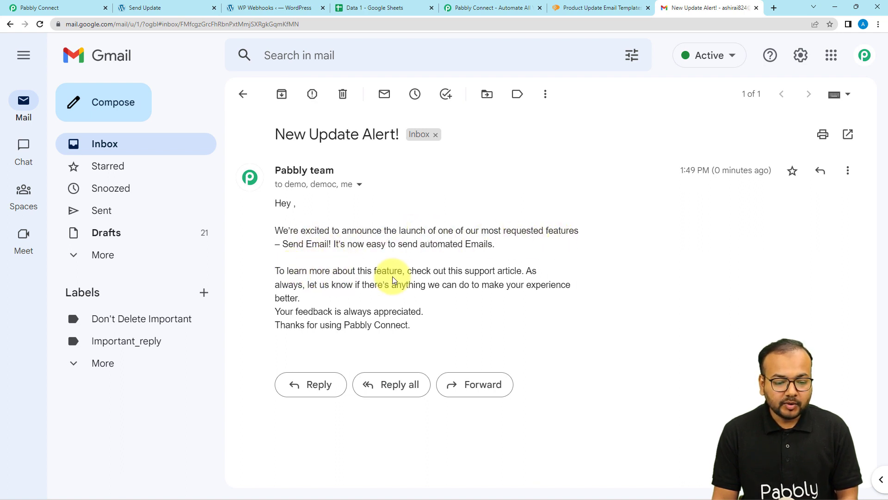
{"action": "left_click", "coordinate": [53, 8]}
{"action": "scroll", "coordinate": [106, 97], "scroll_direction": "up", "scroll_amount": 3}
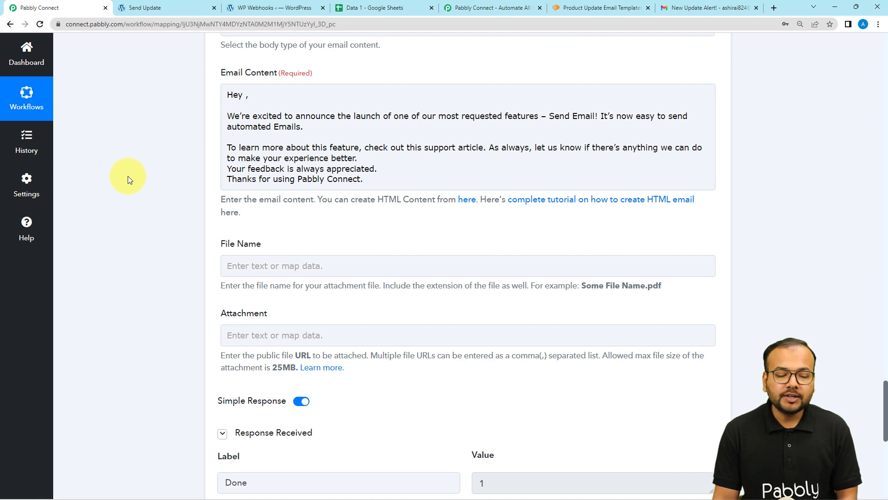
{"action": "scroll", "coordinate": [127, 175], "scroll_direction": "down", "scroll_amount": 2}
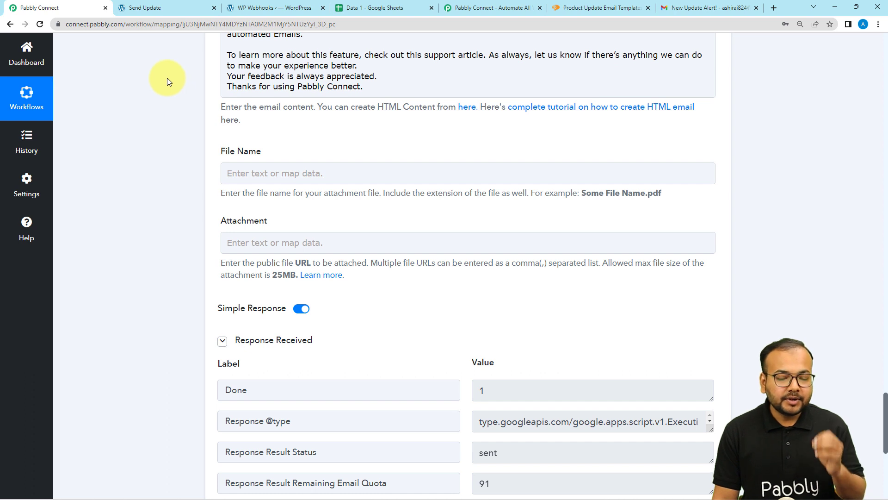
{"action": "left_click", "coordinate": [352, 10]}
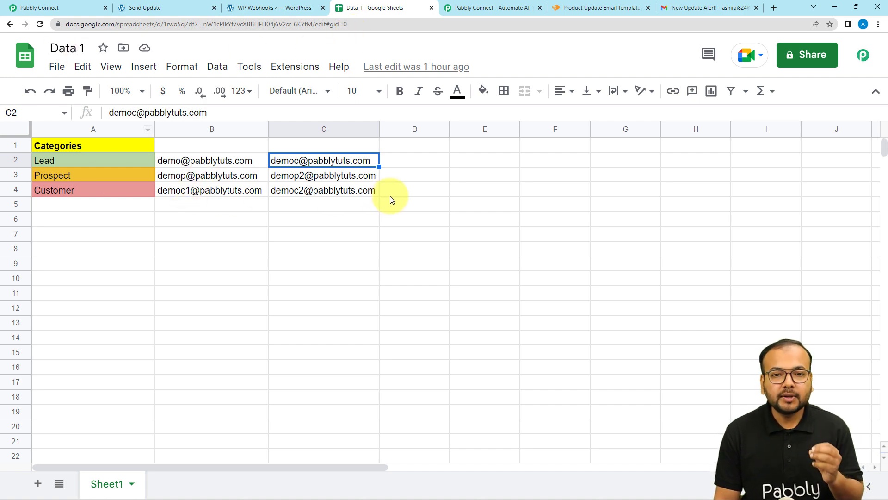
{"action": "left_click", "coordinate": [86, 7]}
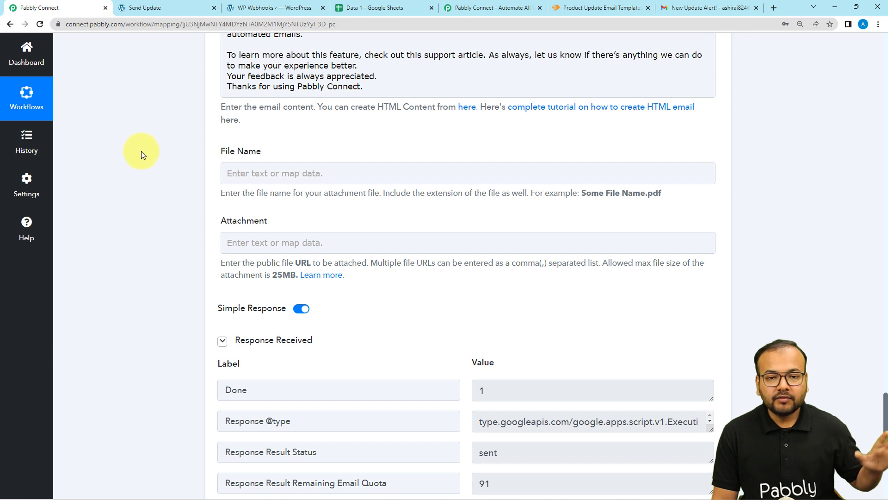